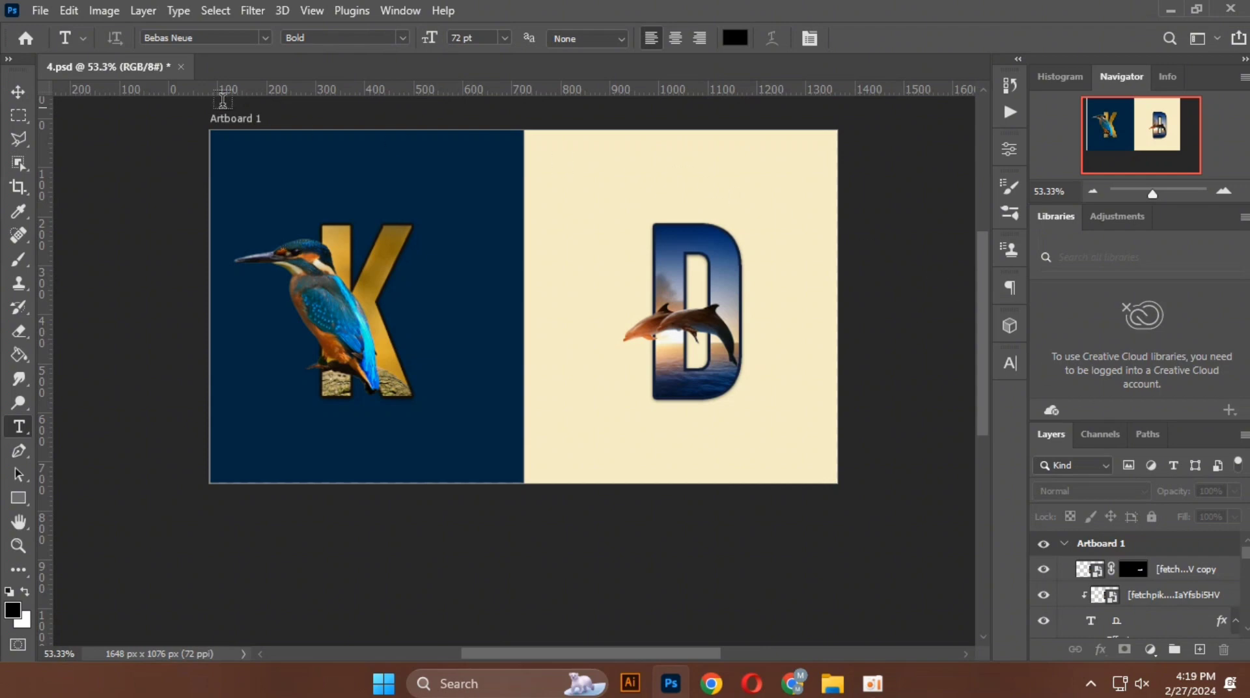
# Step: Create a new 1080 x 1080 px document at 72 ppi with RGB color and a white background
pyautogui.click(39, 13)
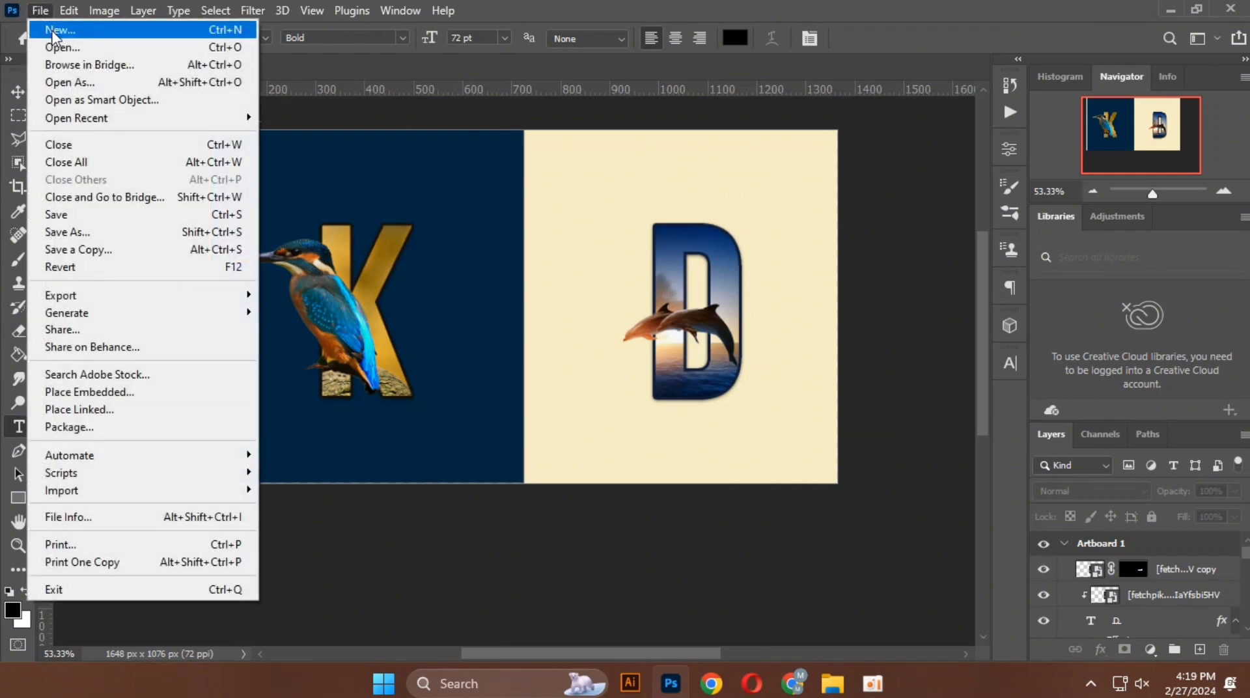
pyautogui.click(52, 30)
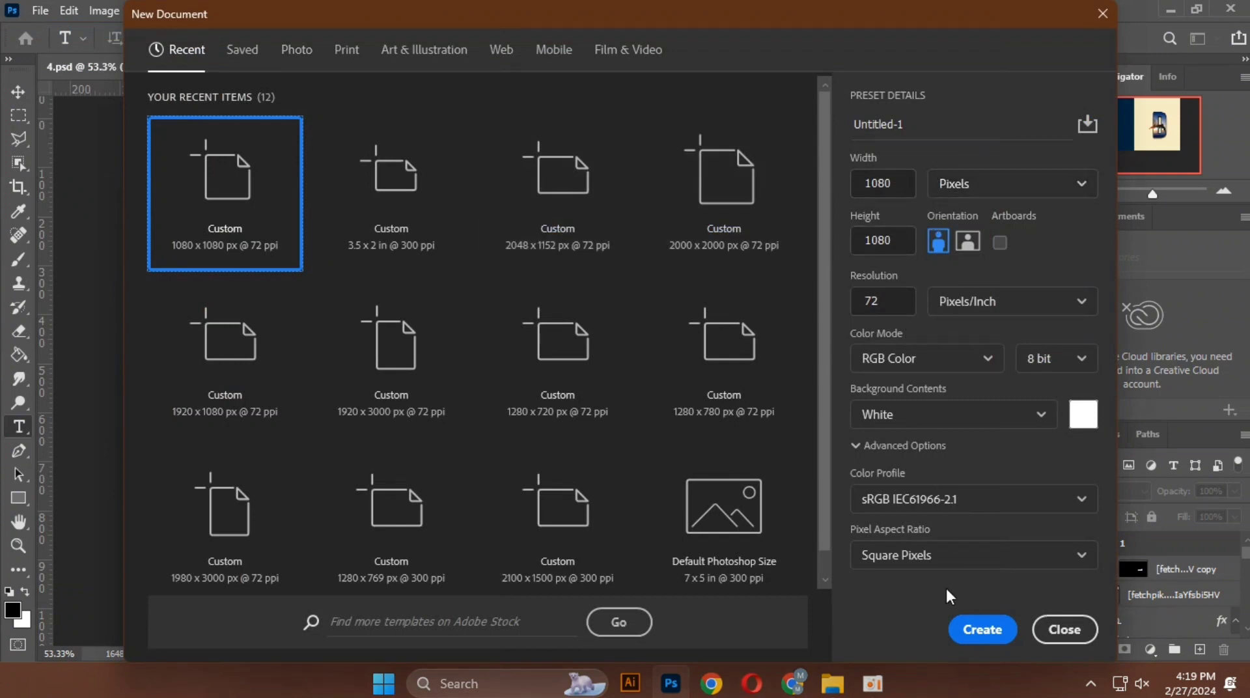
pyautogui.click(976, 632)
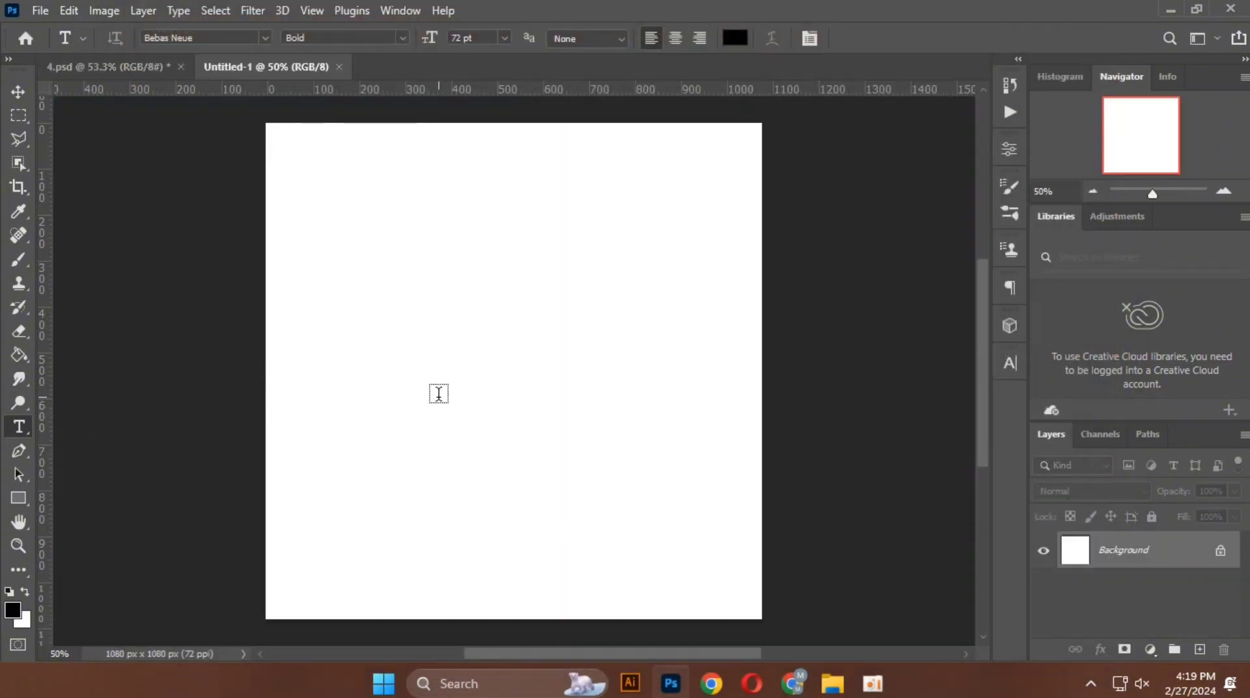
# Step: Add a black letter "D" as text in Bebas Neue Bold, 72 pt, near the canvas centre
pyautogui.click(446, 362)
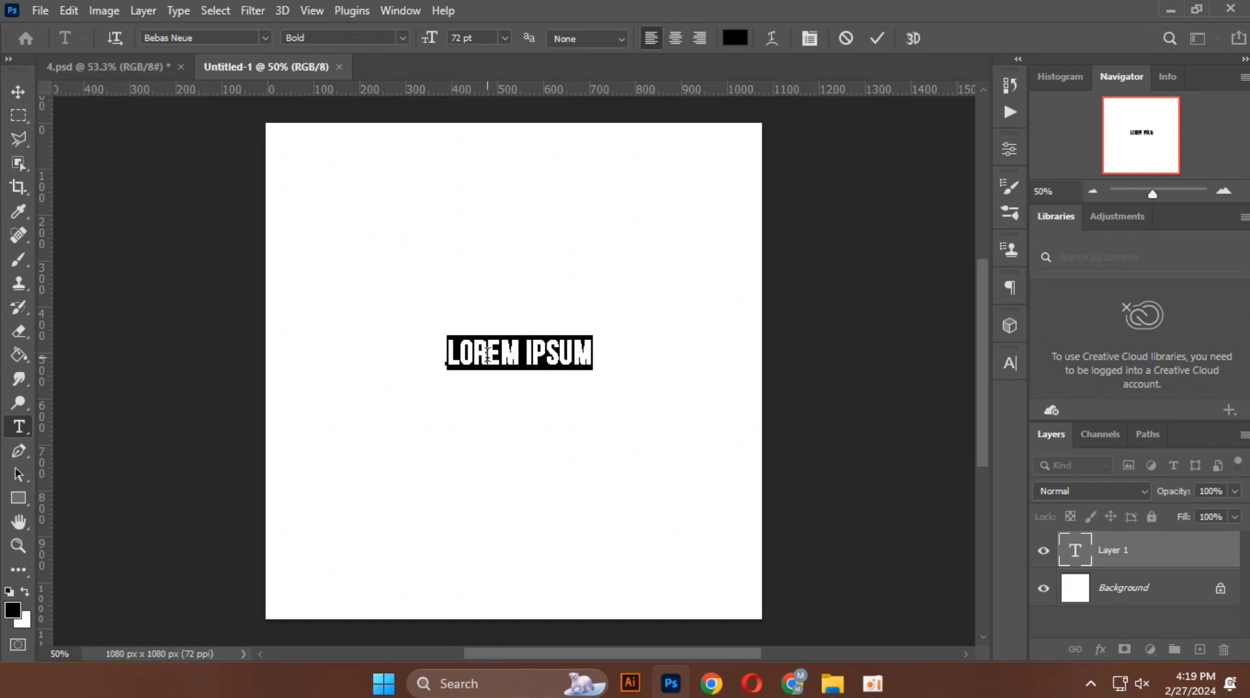
pyautogui.write('D')
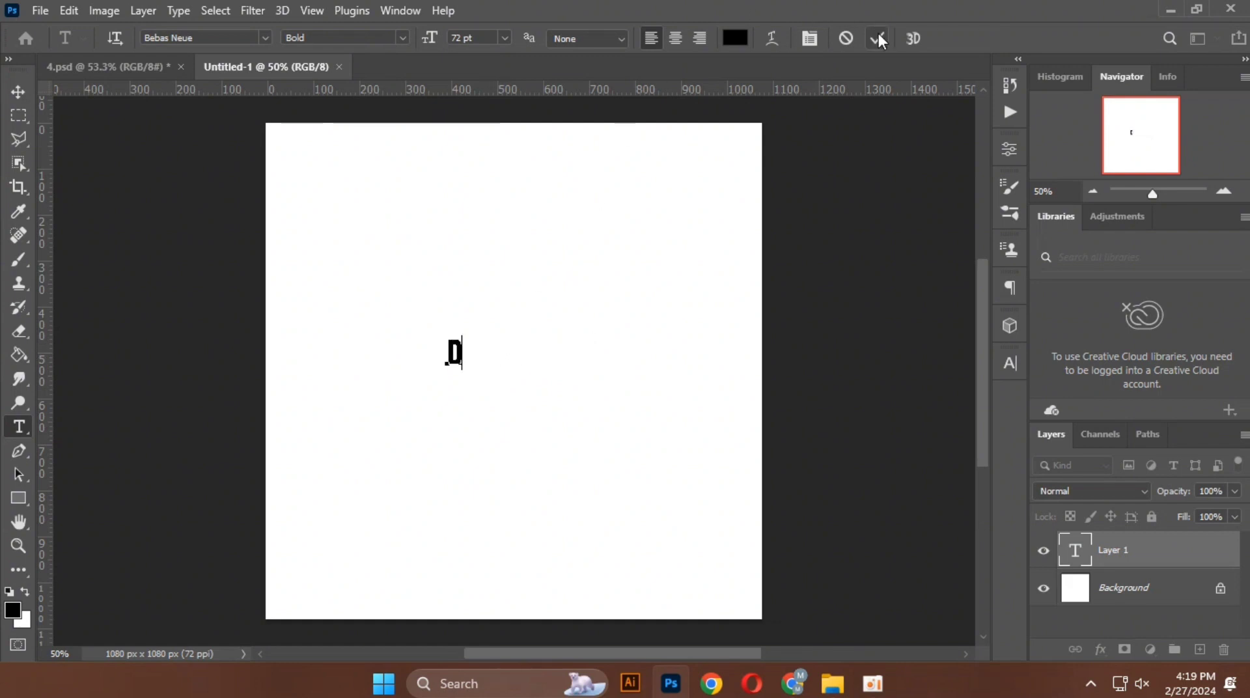
pyautogui.click(698, 206)
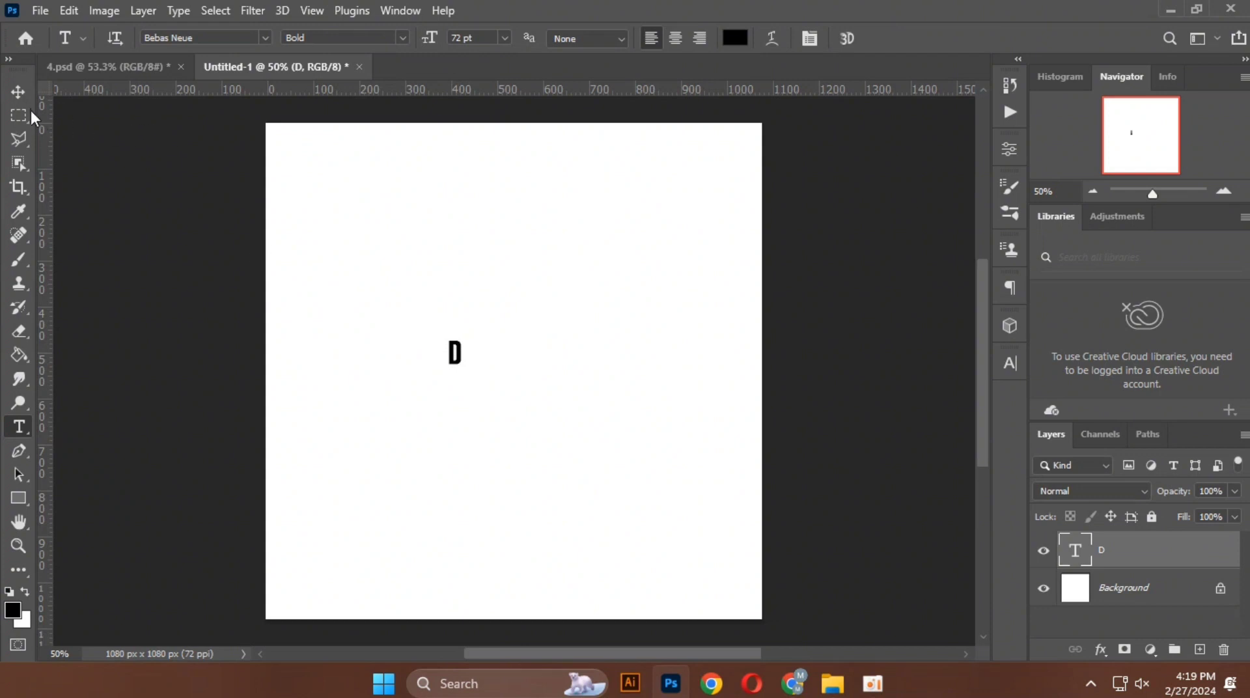
# Step: Scale the letter D up proportionally to about 796% and position it around the canvas centre
pyautogui.click(20, 94)
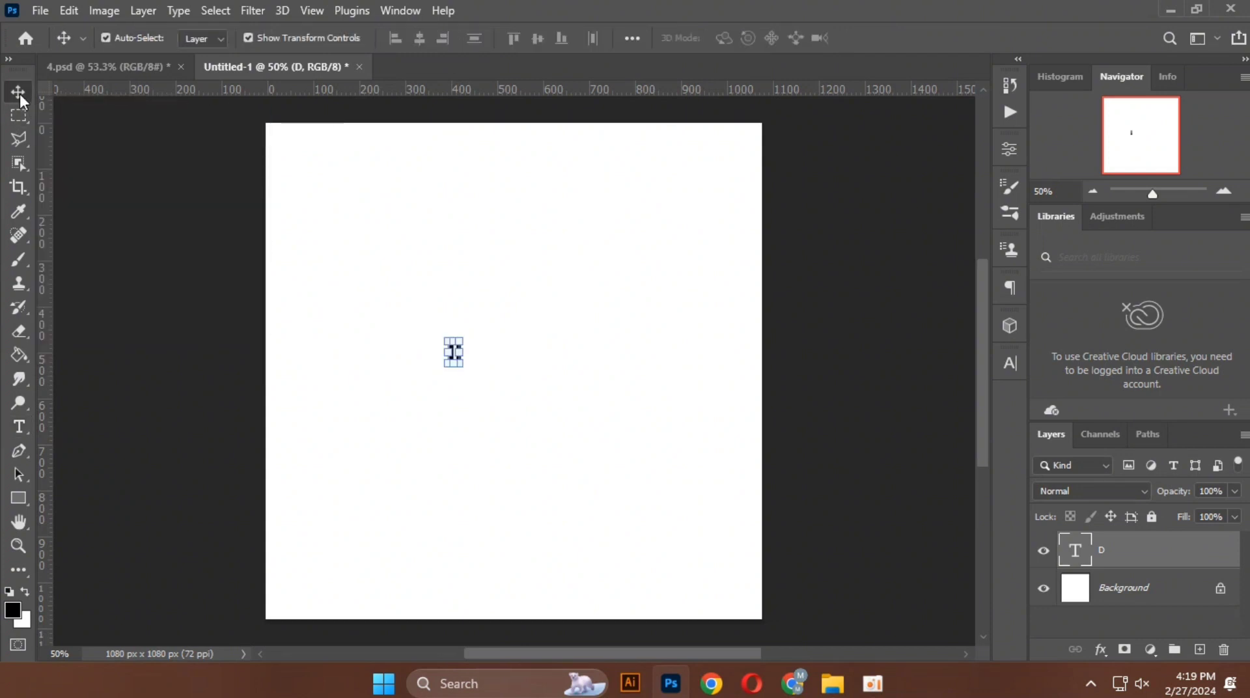
pyautogui.press('ctrl')
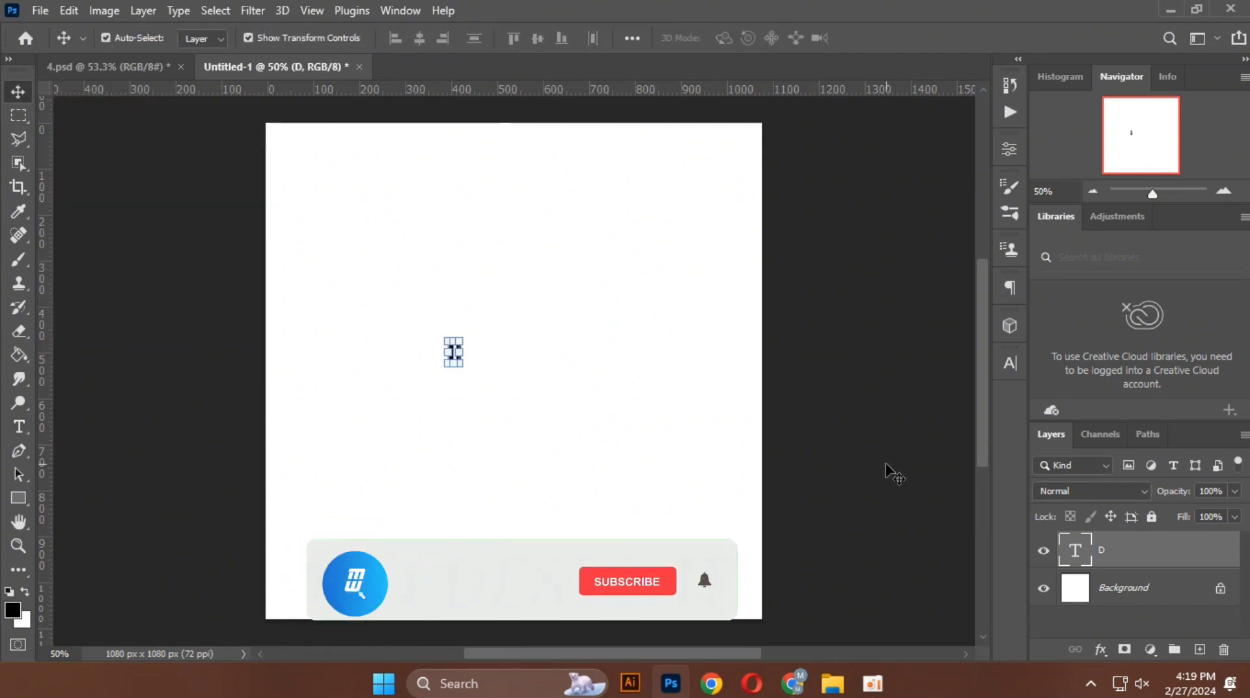
pyautogui.hotkey('ctrl', 't')
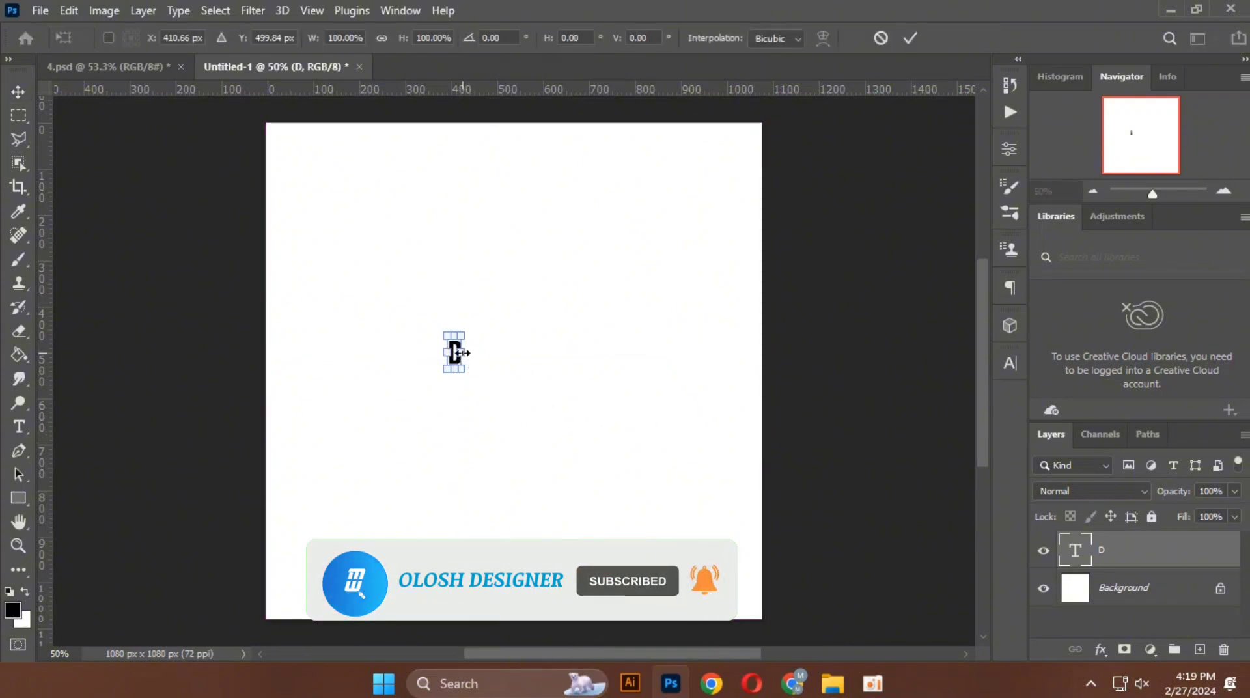
pyautogui.moveTo(462, 352); pyautogui.dragTo(611, 407)
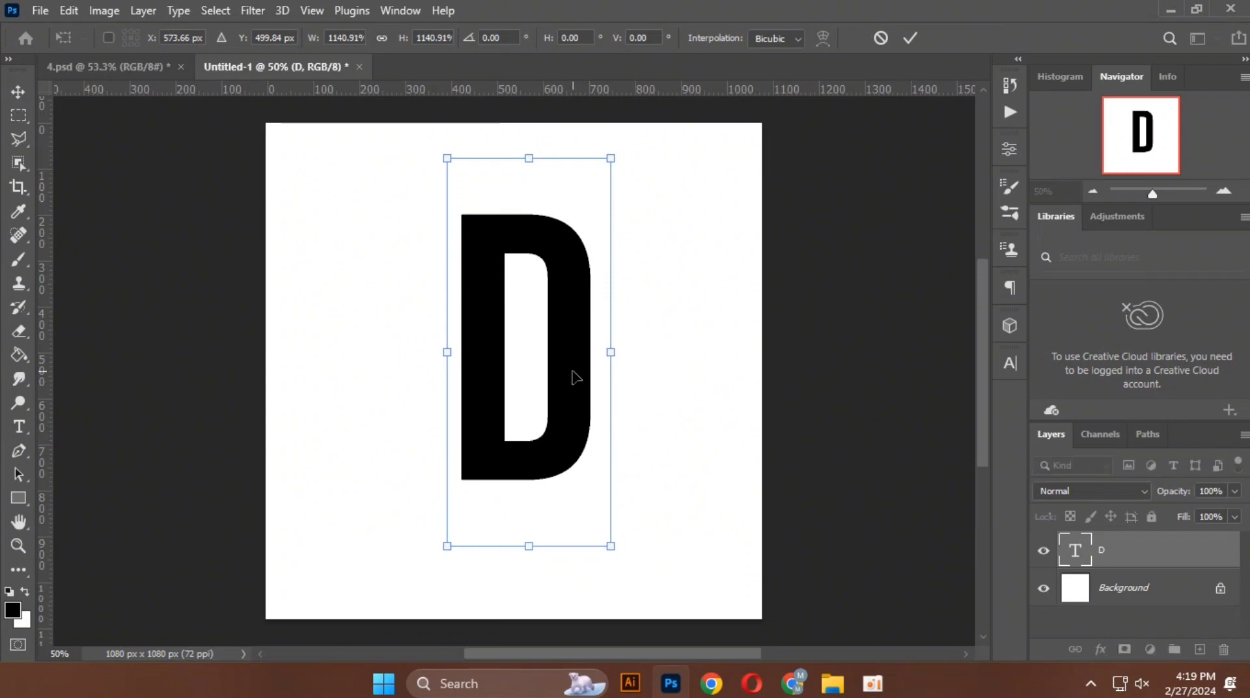
pyautogui.moveTo(609, 354); pyautogui.dragTo(564, 385)
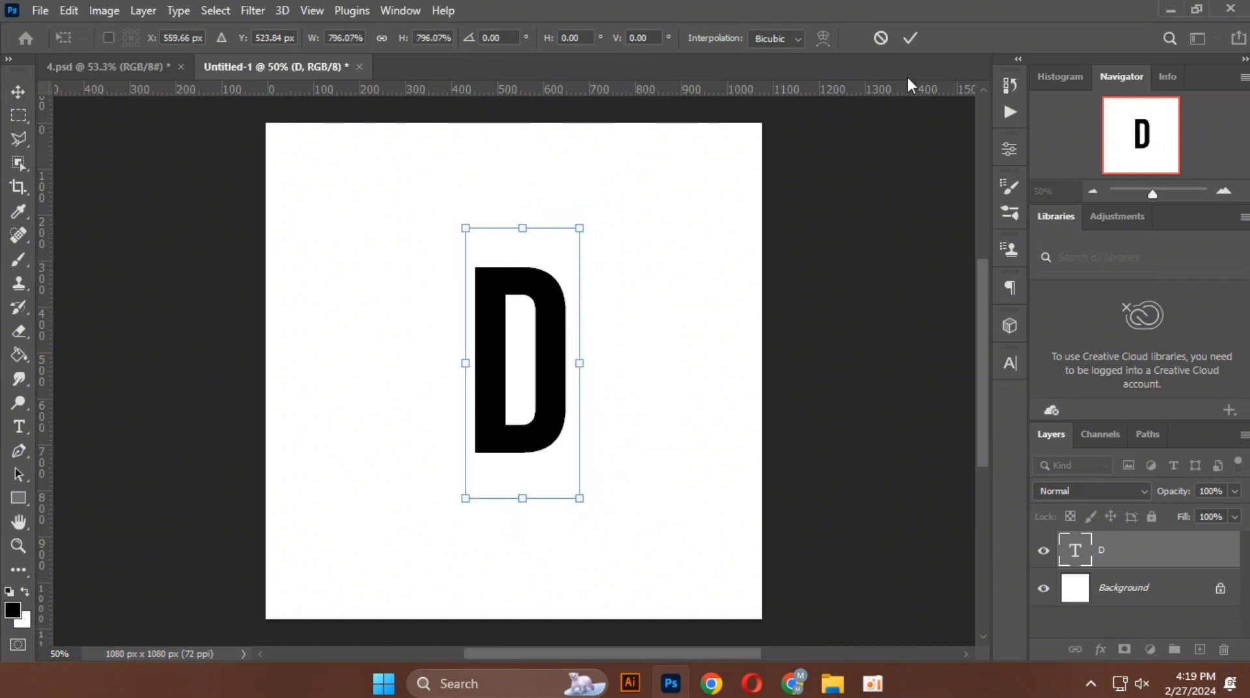
pyautogui.click(909, 39)
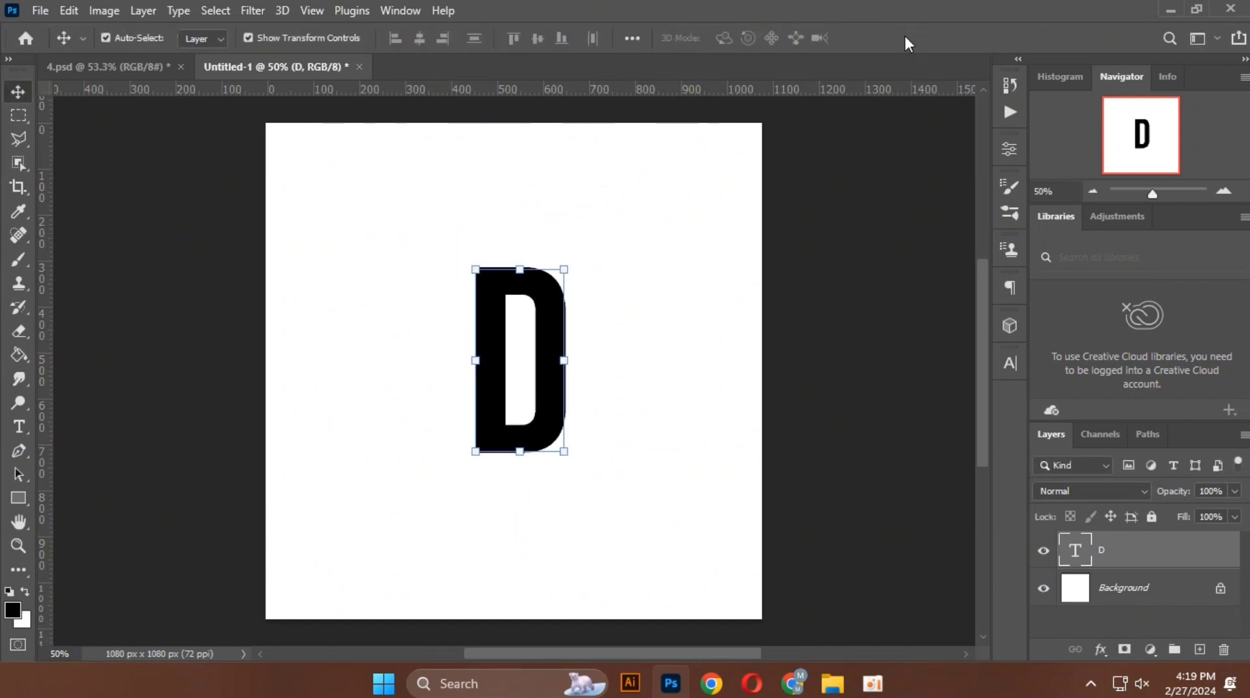
pyautogui.click(661, 232)
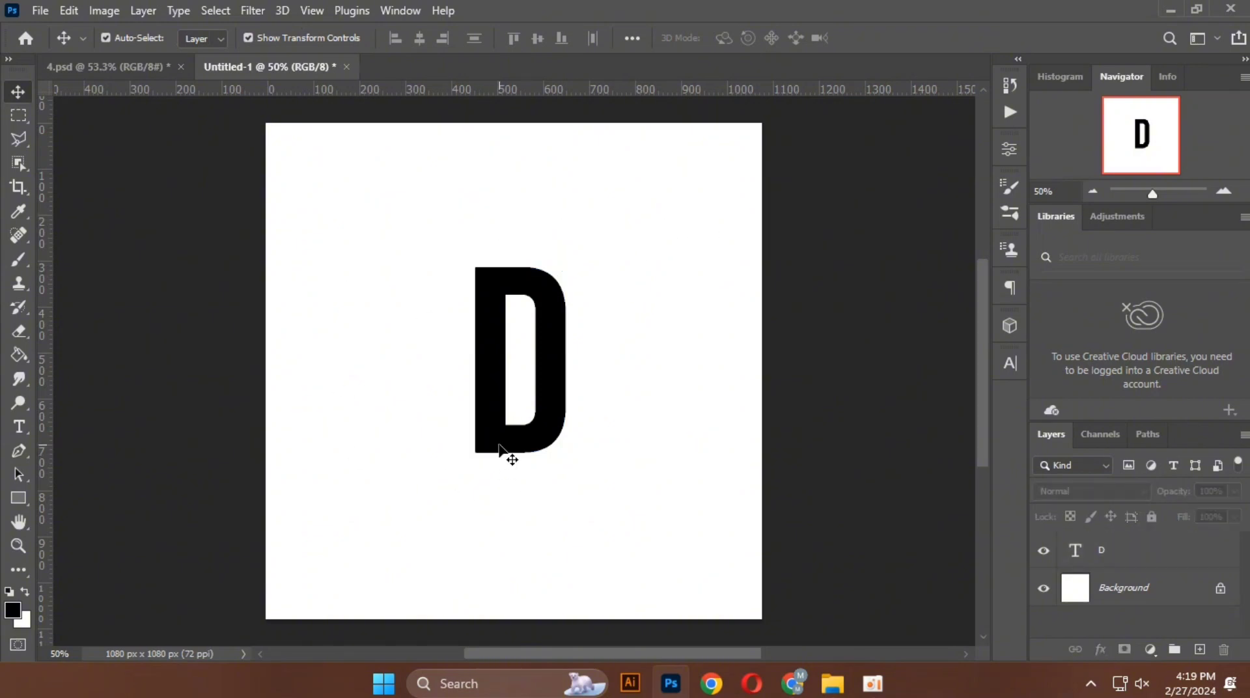
# Step: Place the dolphin sunset image [fetchpik.com]-high-IaYfsbi5HV.jpg from Downloads as an embedded object above the letter
pyautogui.click(40, 10)
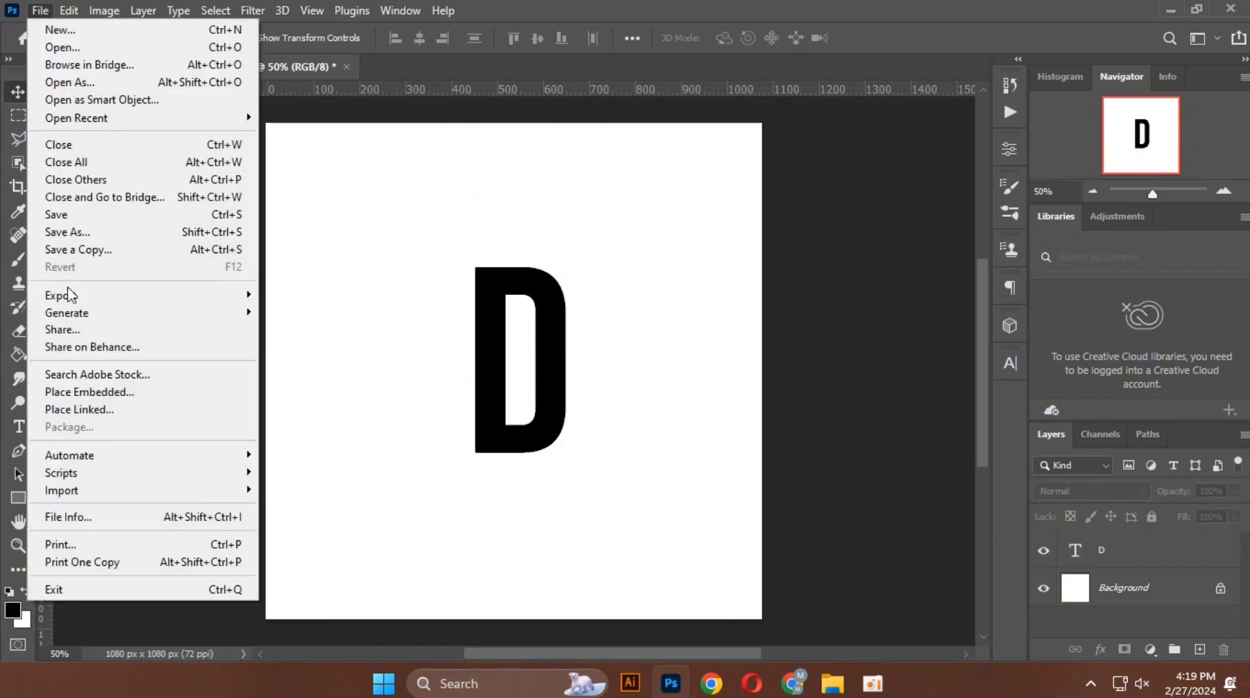
pyautogui.click(105, 396)
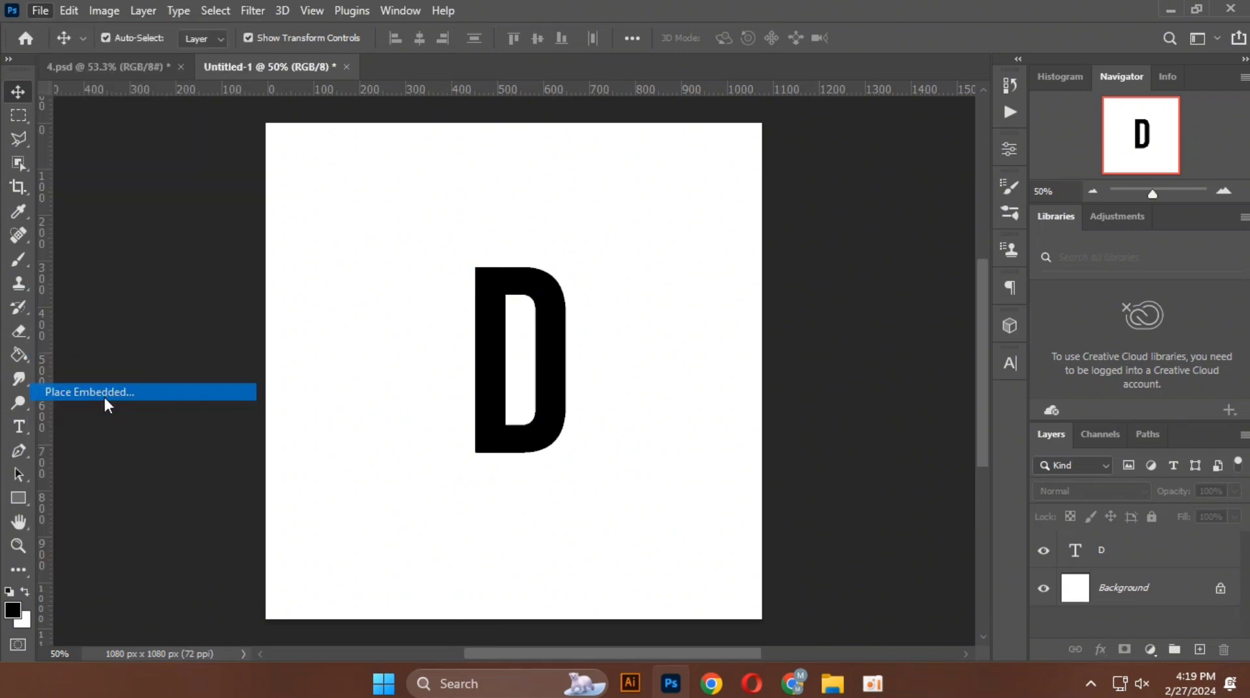
pyautogui.scroll(15, 91, 206)
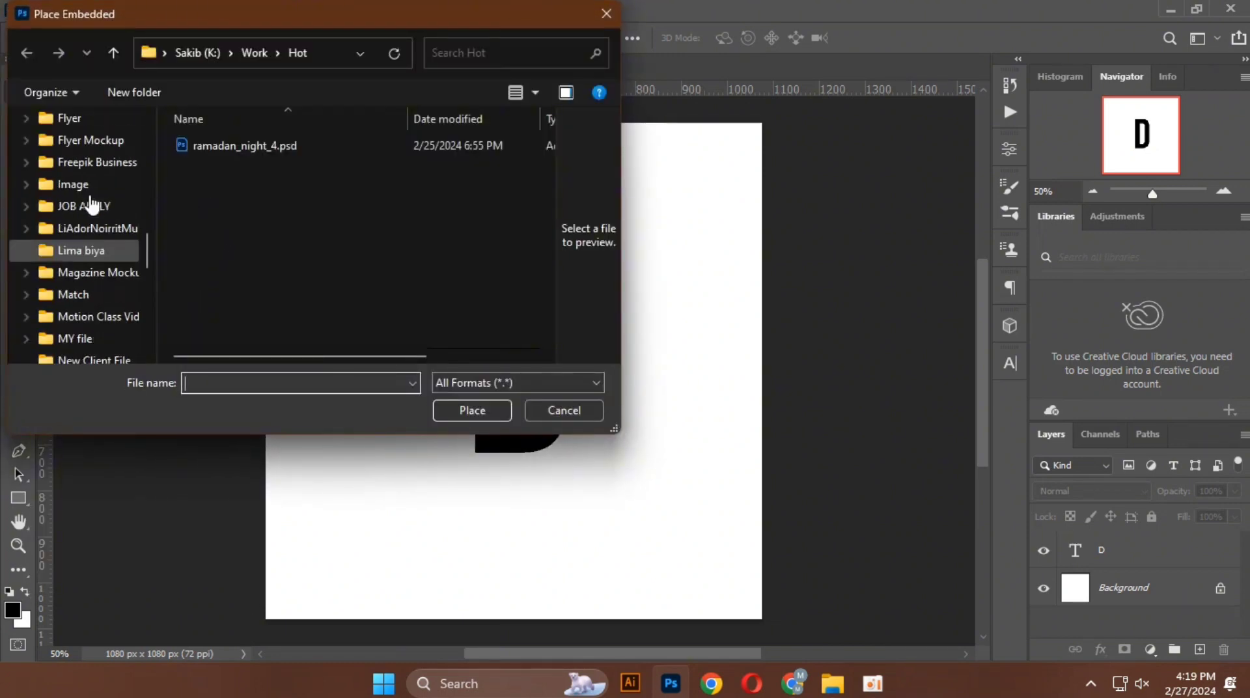
pyautogui.scroll(3, 78, 163)
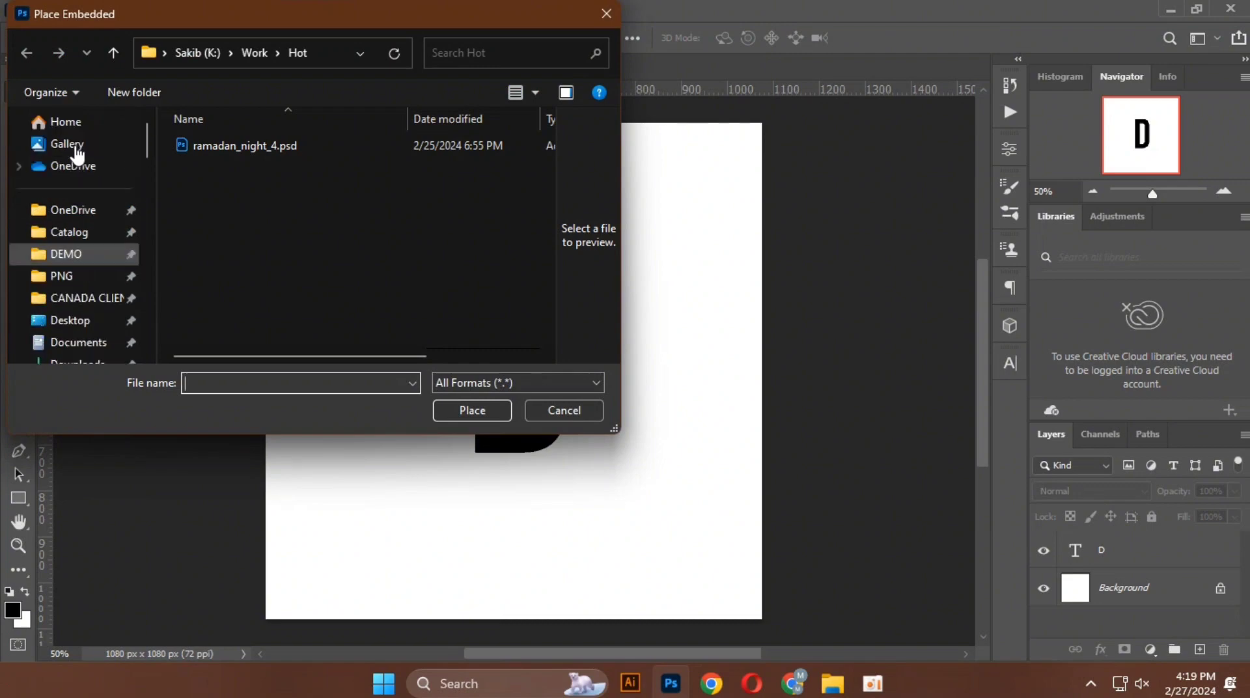
pyautogui.scroll(-2, 91, 271)
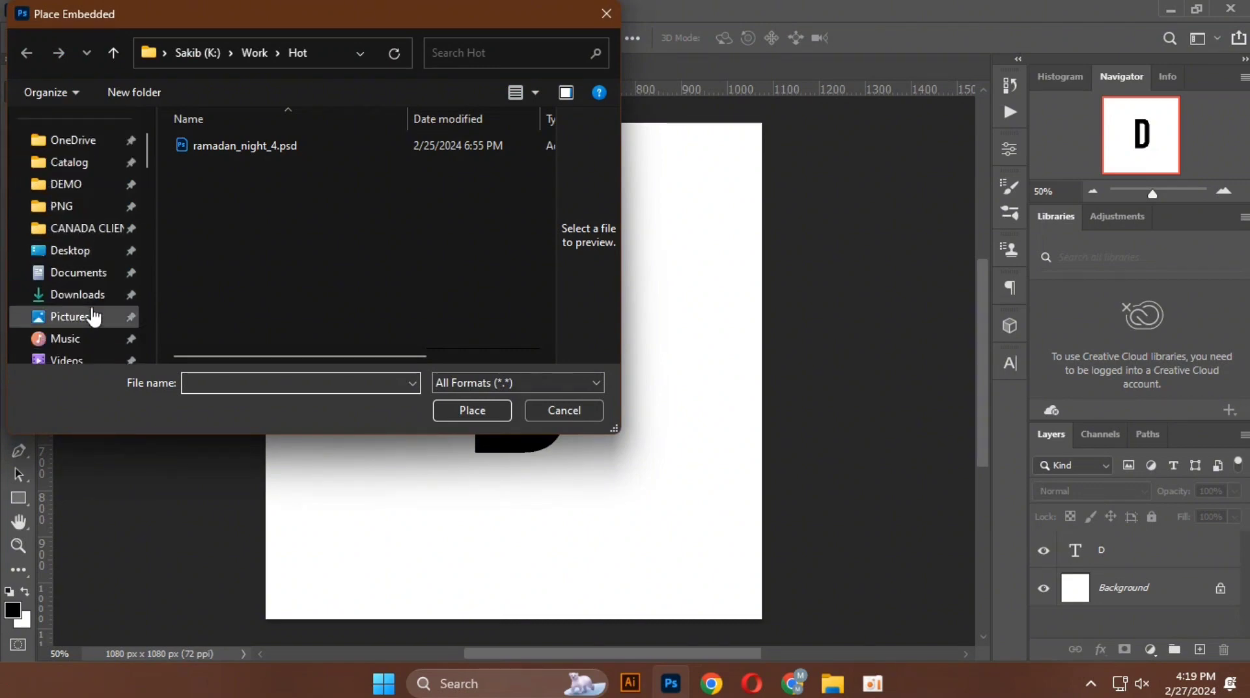
pyautogui.click(89, 301)
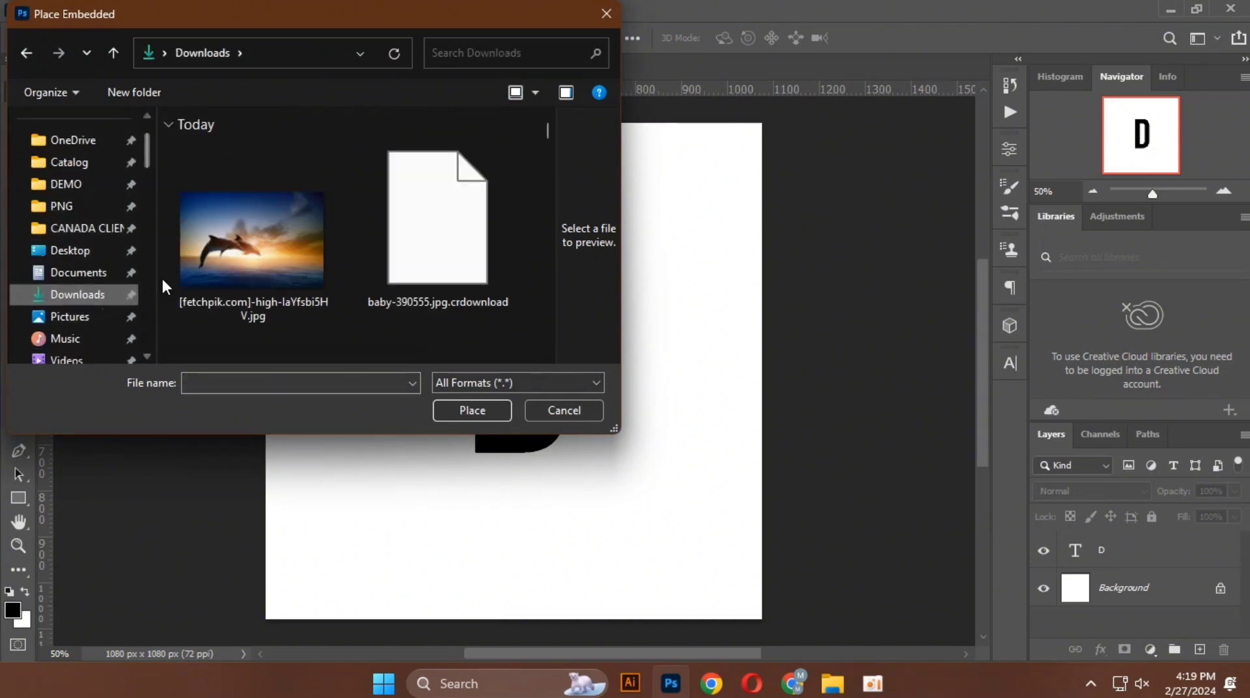
pyautogui.click(306, 196)
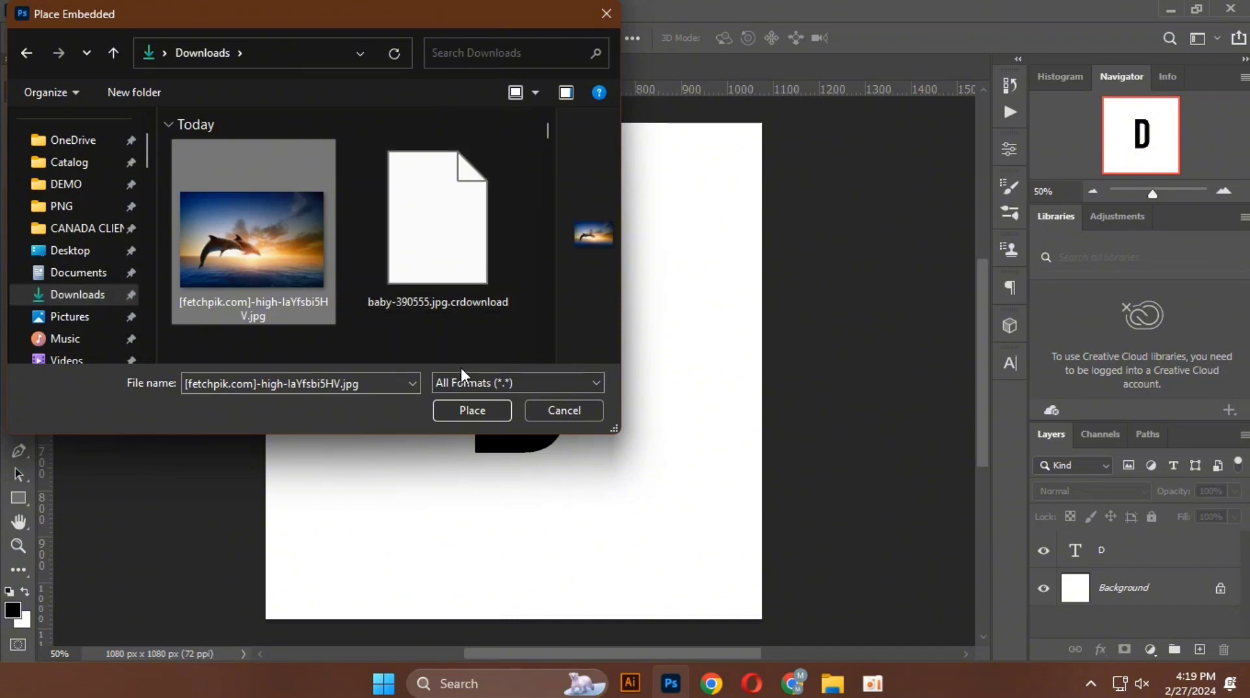
pyautogui.click(470, 410)
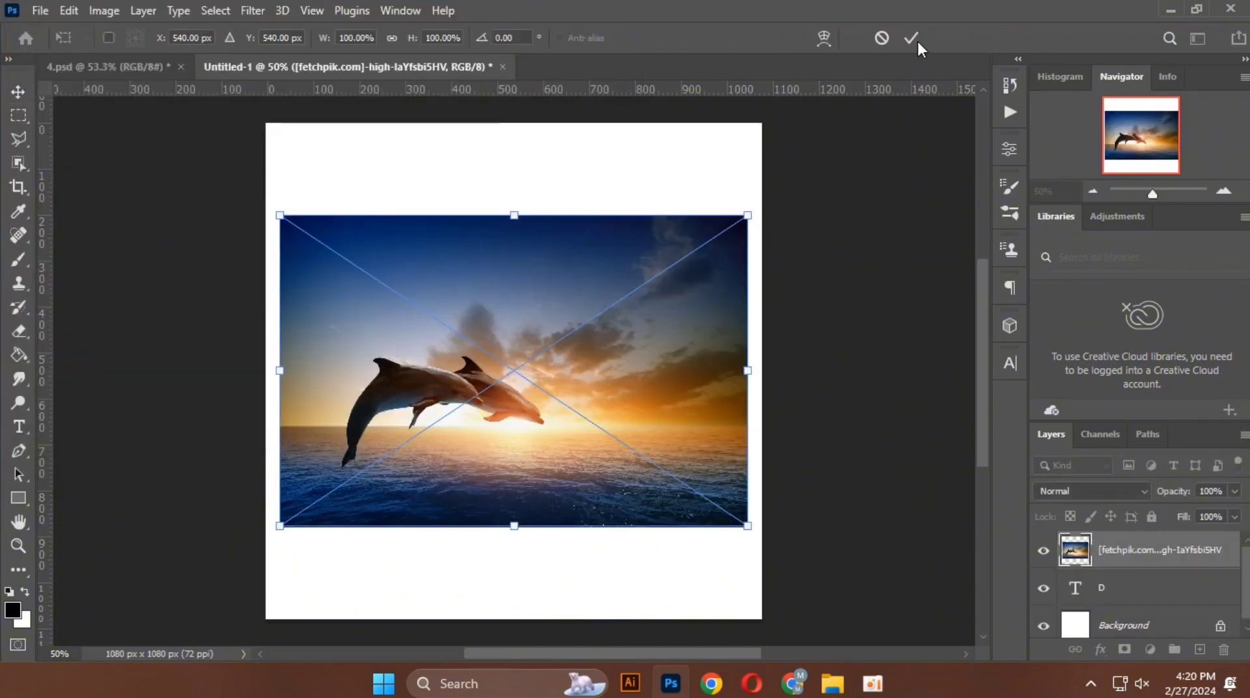
pyautogui.click(914, 38)
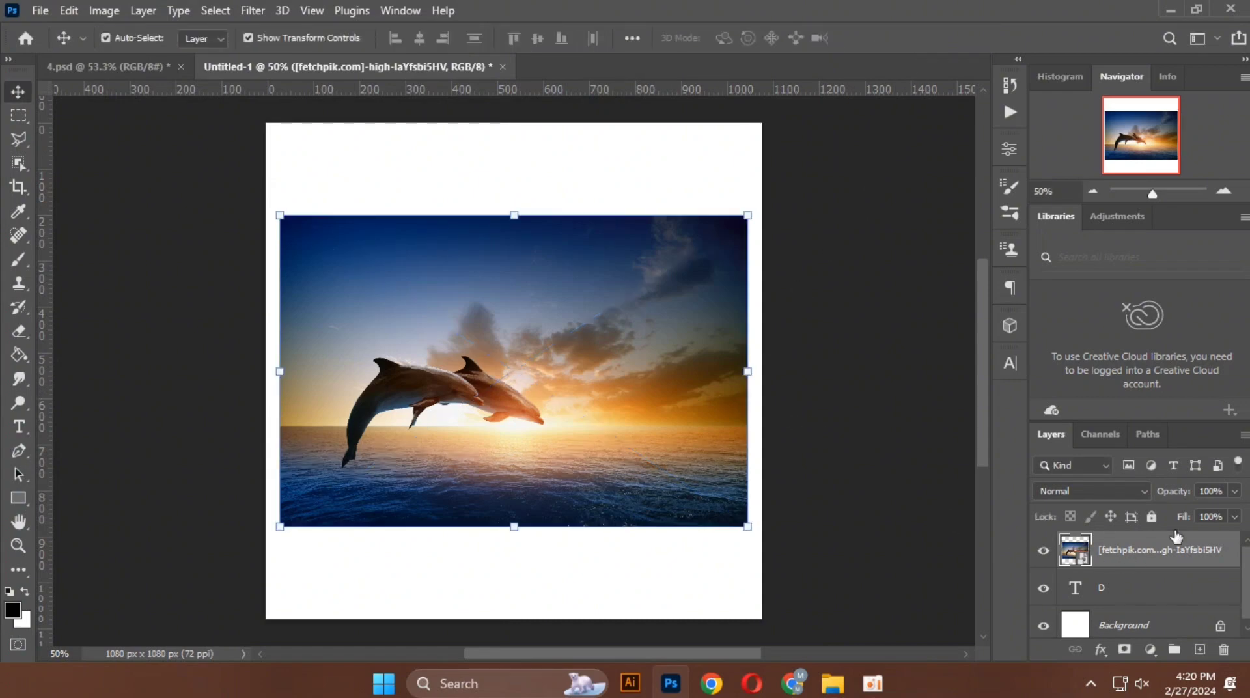
# Step: Lower the dolphin image's opacity to 22% and scale it to about 64%, nudging it up to cover the letter's full height
pyautogui.click(1234, 491)
pyautogui.moveTo(1204, 509); pyautogui.dragTo(1169, 510)
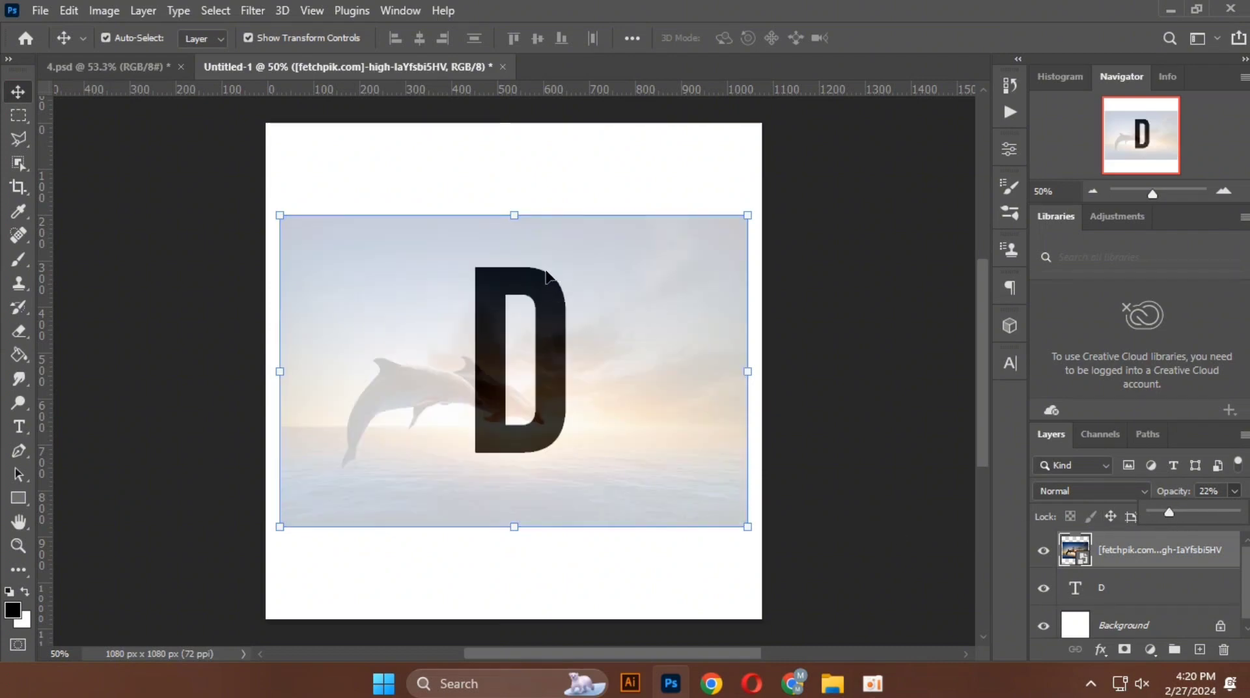
pyautogui.moveTo(515, 217); pyautogui.dragTo(511, 269)
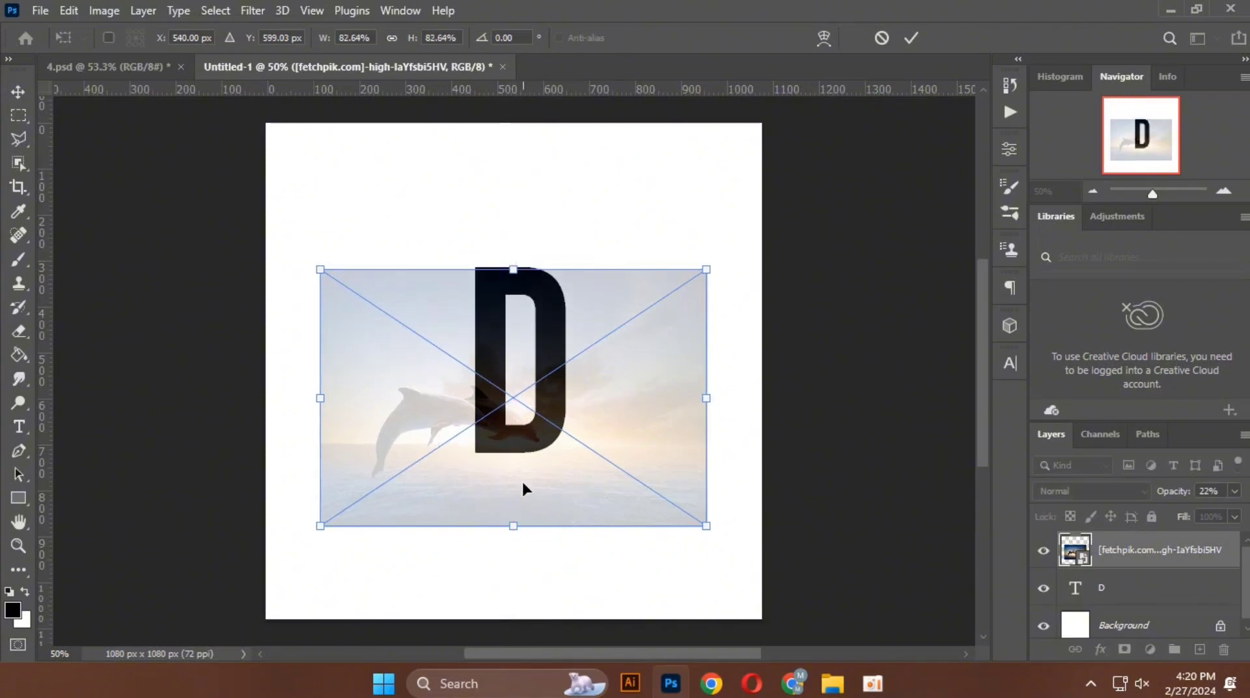
pyautogui.moveTo(512, 531); pyautogui.dragTo(512, 468)
pyautogui.press('Up')
pyautogui.press('Up')
pyautogui.press('Up')
pyautogui.press('Up')
pyautogui.press('Up')
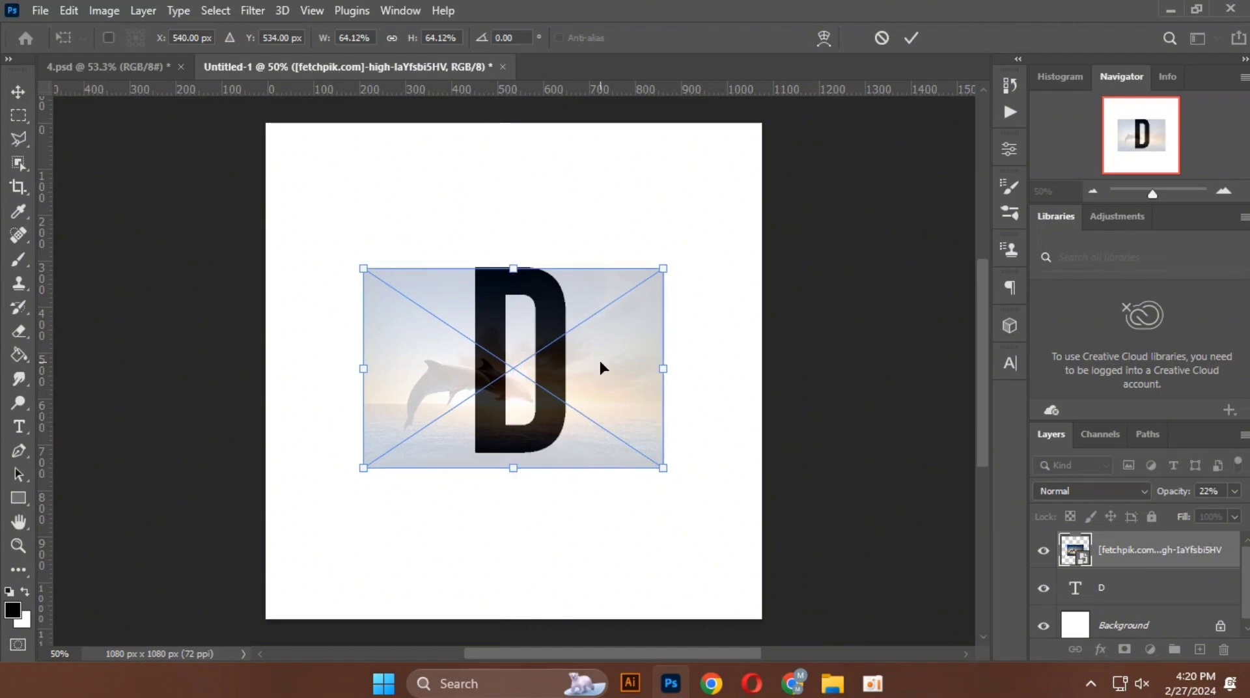
pyautogui.press('Up')
pyautogui.press('Up')
pyautogui.press('Up')
pyautogui.press('Up')
pyautogui.press('Up')
pyautogui.press('Up')
pyautogui.press('Up')
pyautogui.press('Up')
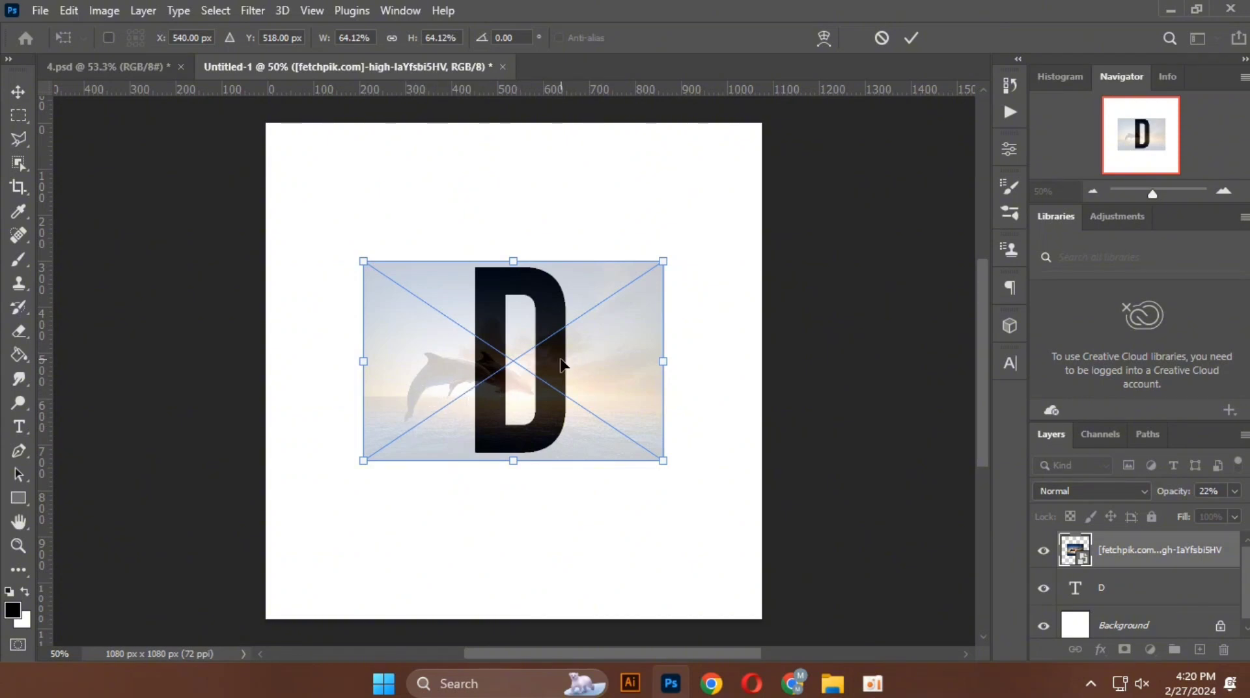
# Step: Flip the dolphin image horizontally and move it left so the dolphins overlap the letter D
pyautogui.rightClick(634, 361)
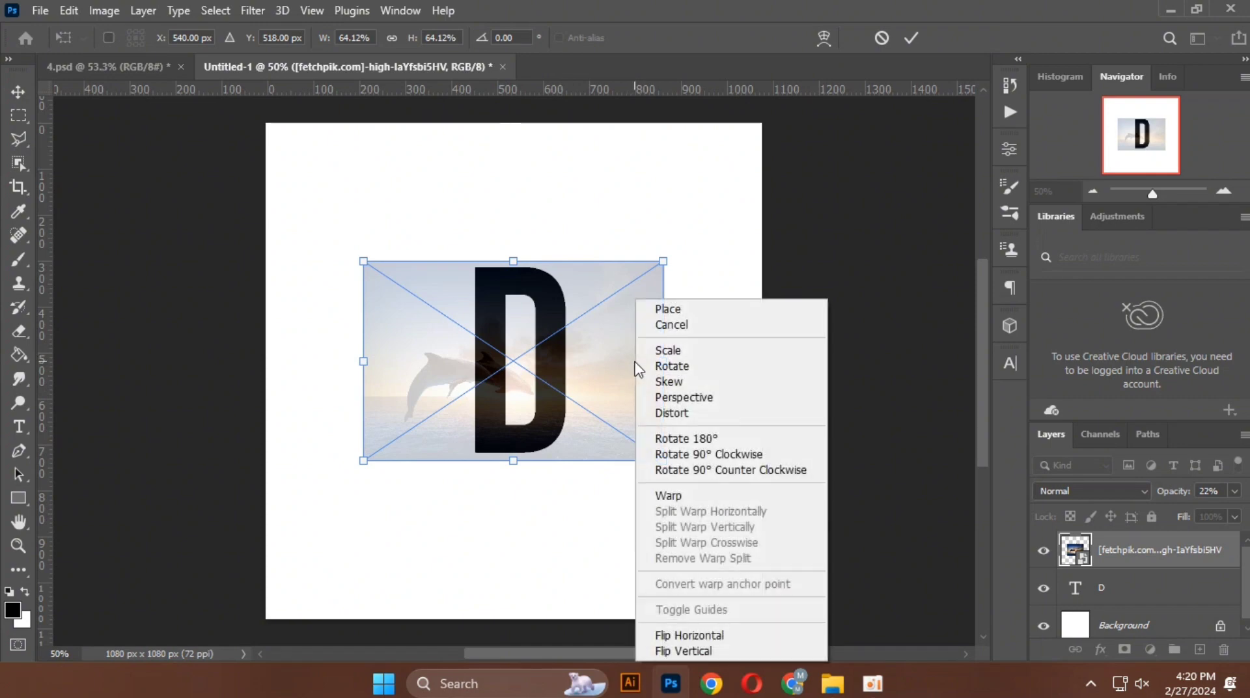
pyautogui.click(667, 641)
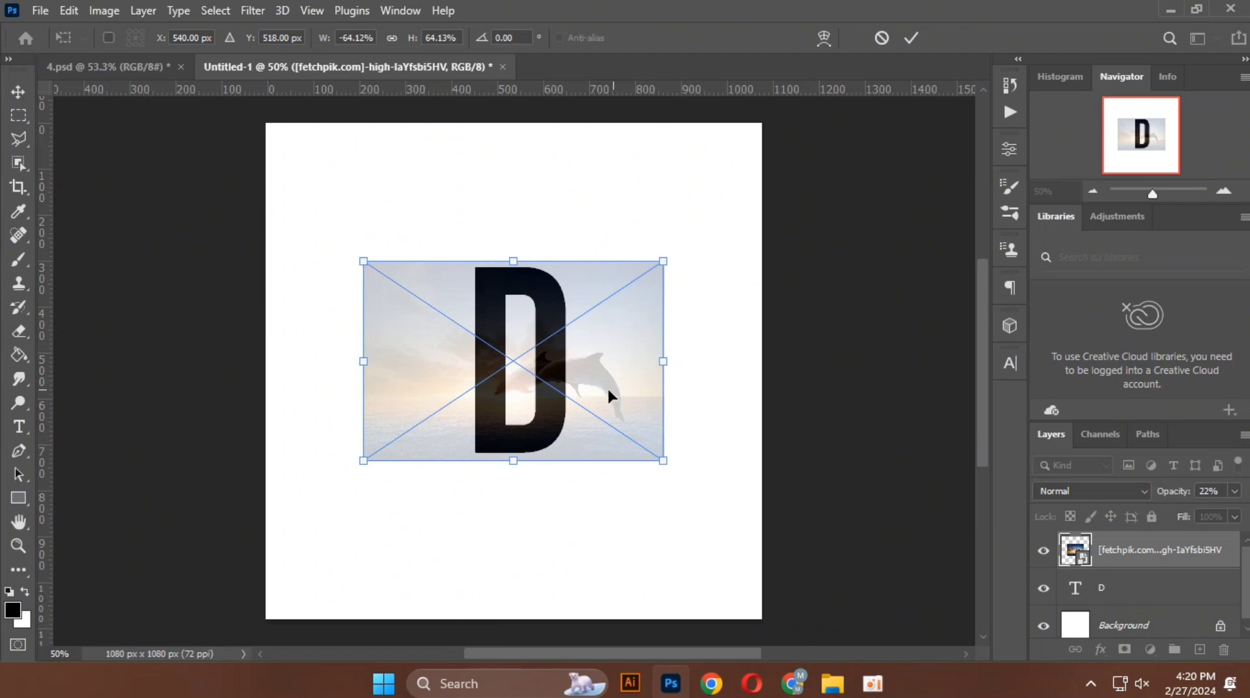
pyautogui.moveTo(606, 385); pyautogui.dragTo(527, 391)
pyautogui.click(911, 38)
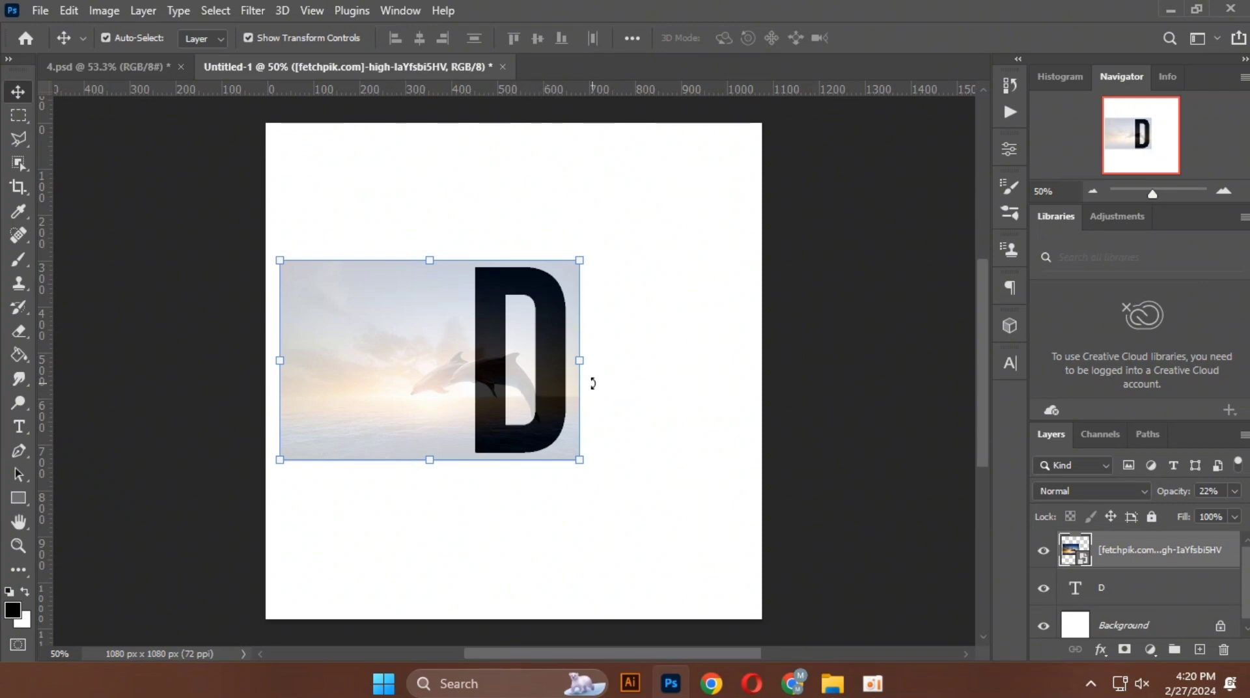
# Step: Restore the dolphin image's opacity to 100% and duplicate its layer
pyautogui.click(1234, 491)
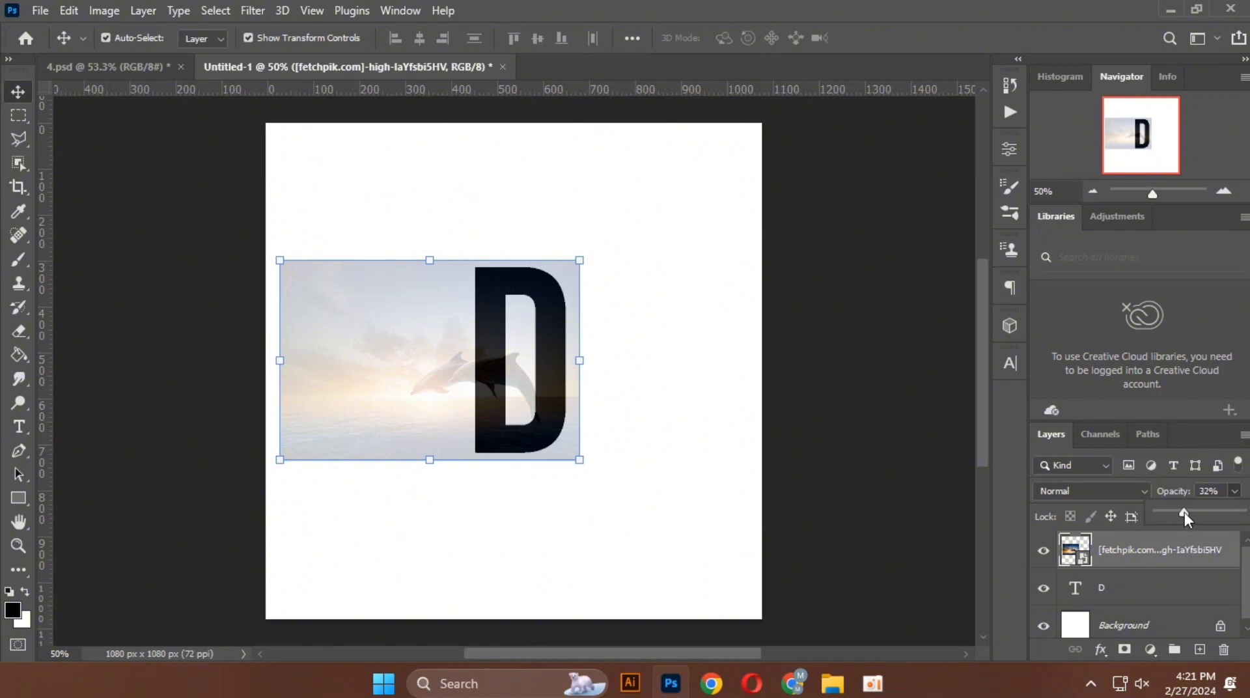
pyautogui.moveTo(1185, 516); pyautogui.dragTo(1241, 512)
pyautogui.click(497, 399)
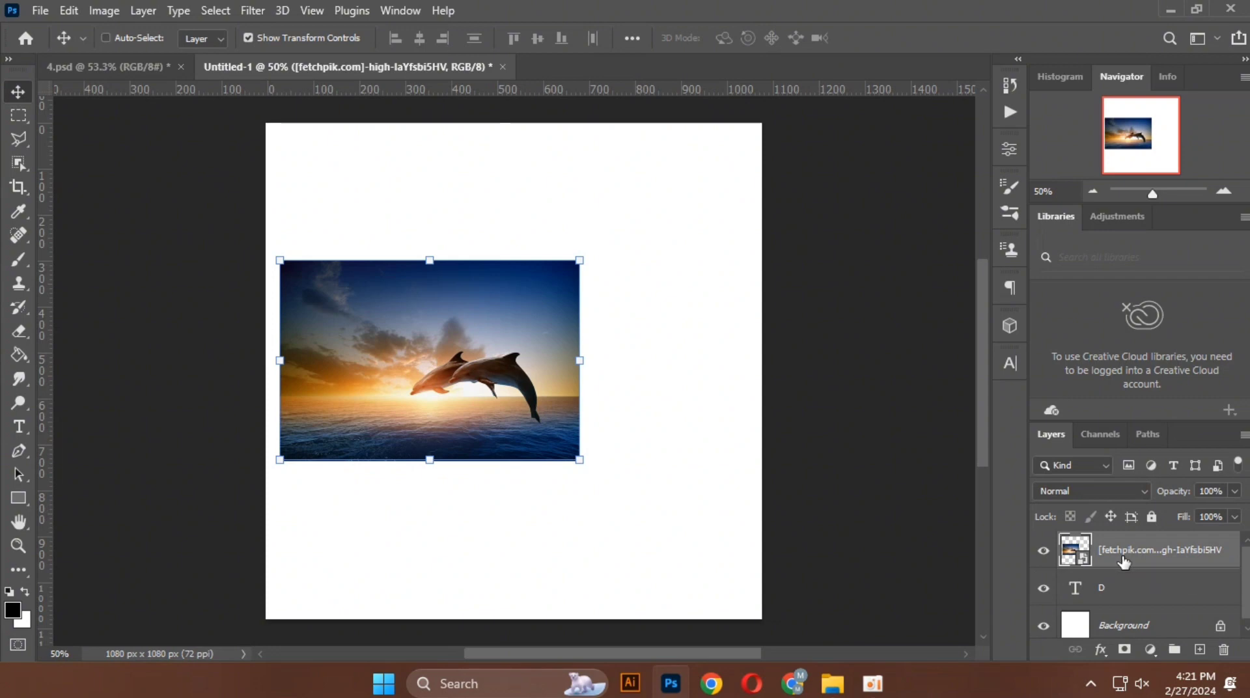
pyautogui.hotkey('ctrl', 'j')
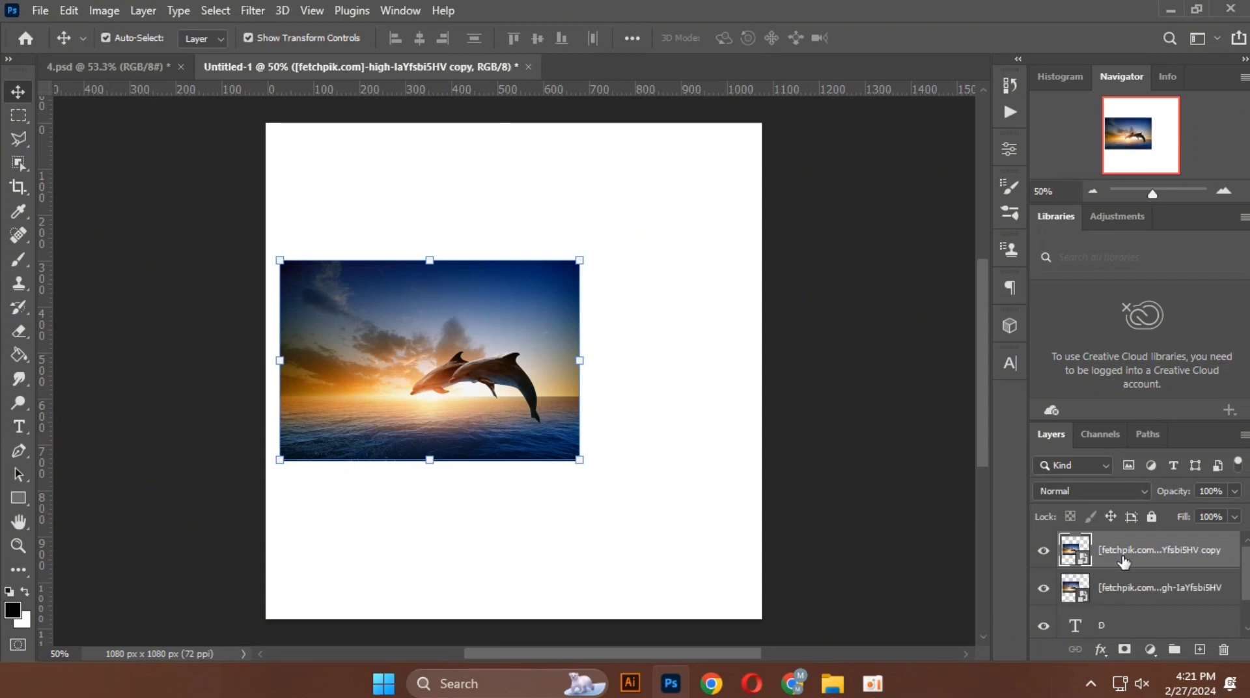
# Step: Clip the original dolphin image layer to the letter D with a clipping mask
pyautogui.click(1131, 594)
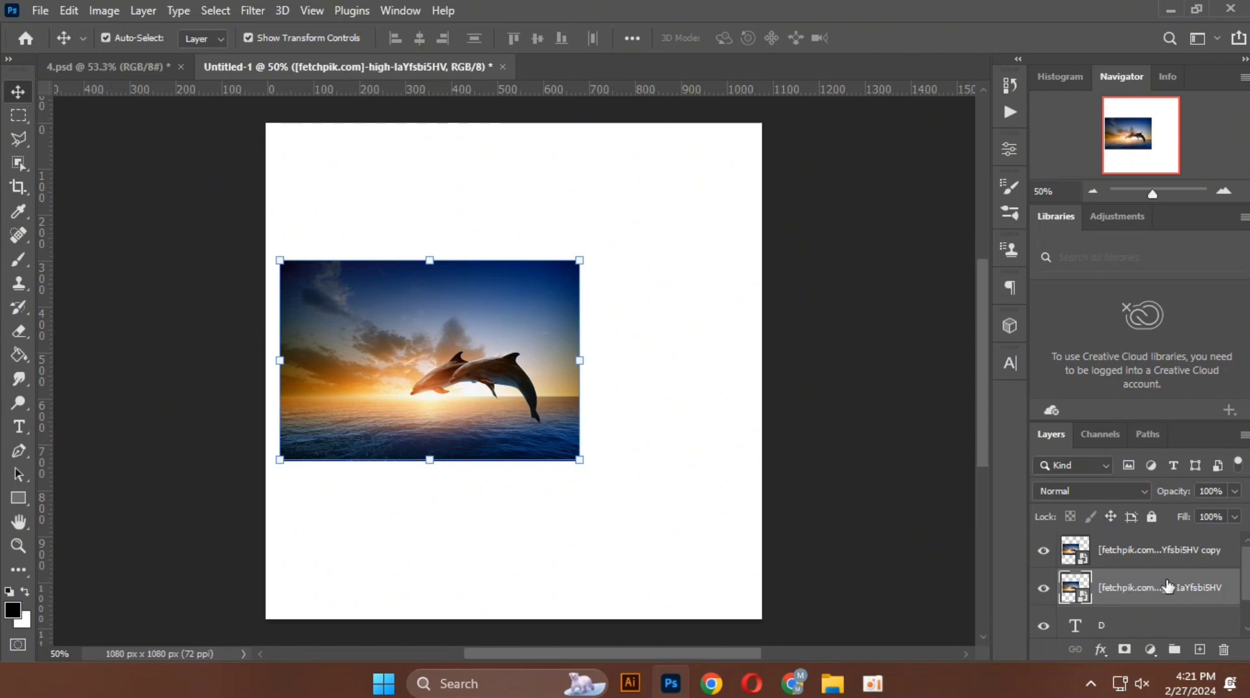
pyautogui.scroll(-1, 1165, 590)
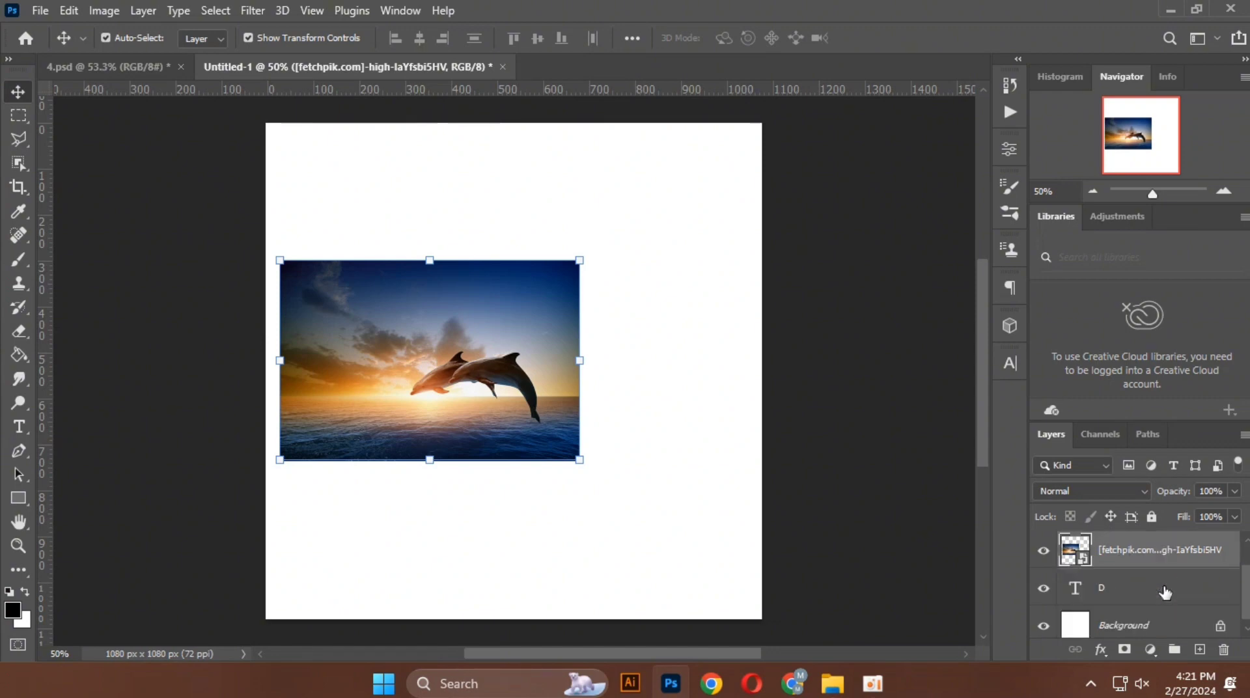
pyautogui.rightClick(1160, 554)
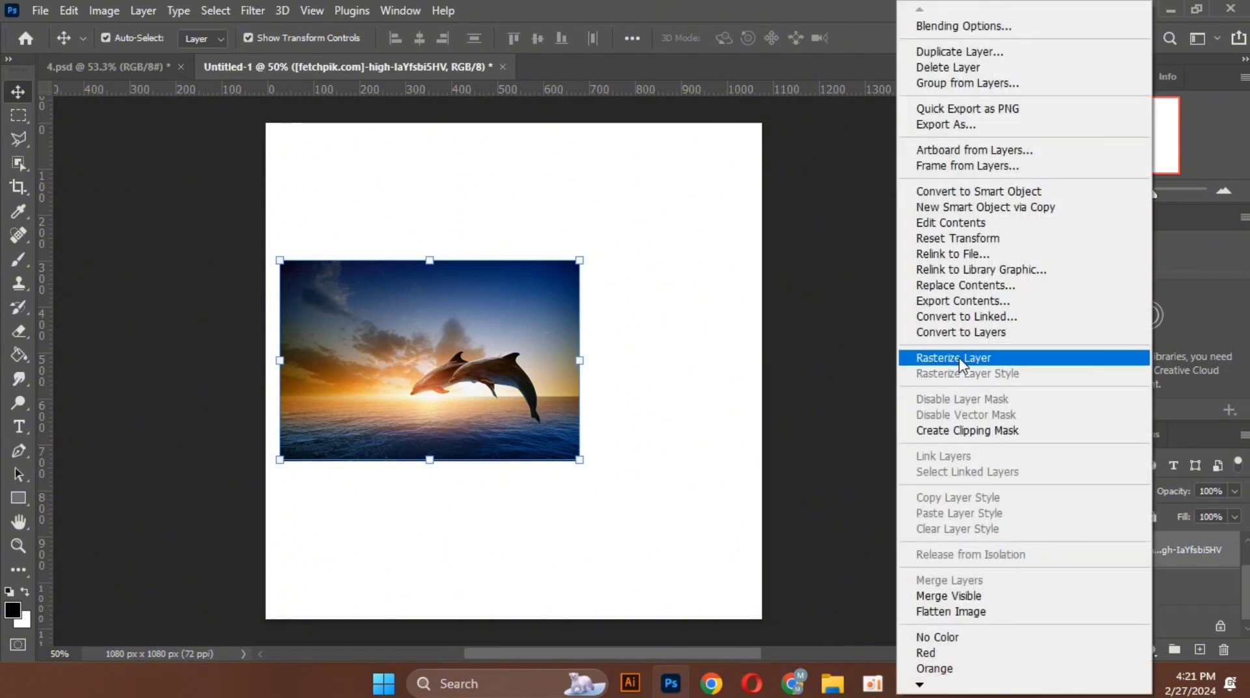
pyautogui.click(960, 430)
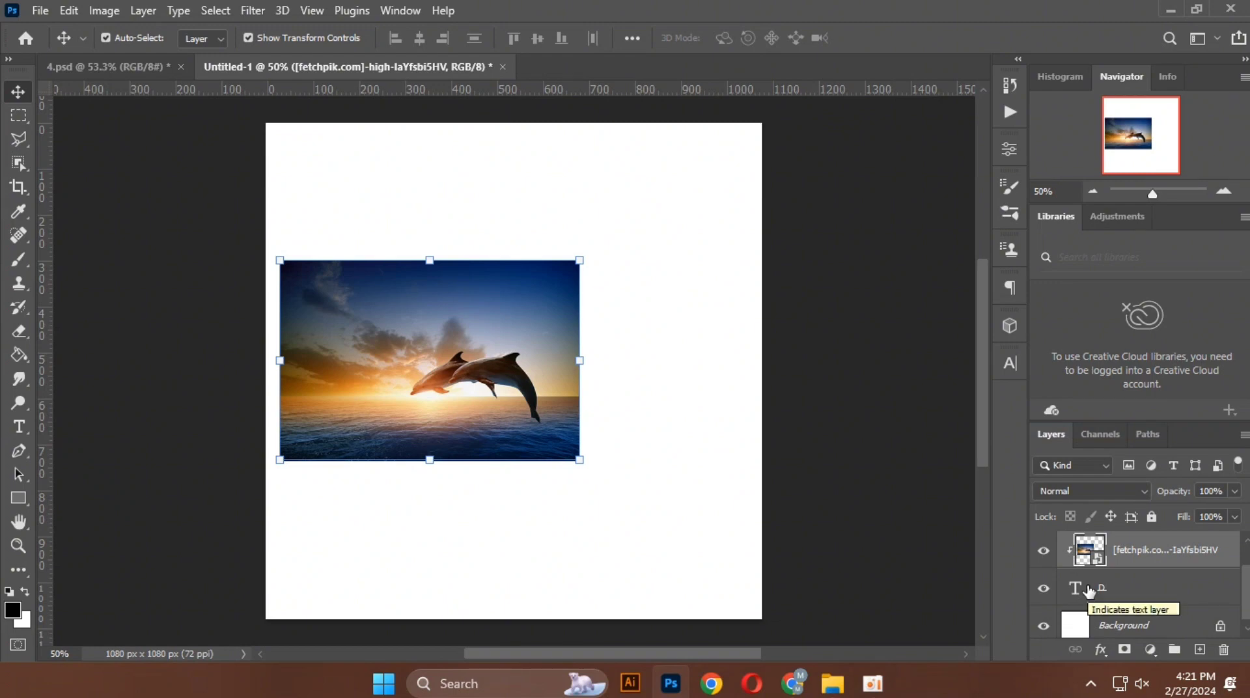
# Step: Select the dolphins on the duplicated image layer using automatic subject selection
pyautogui.scroll(1, 1099, 586)
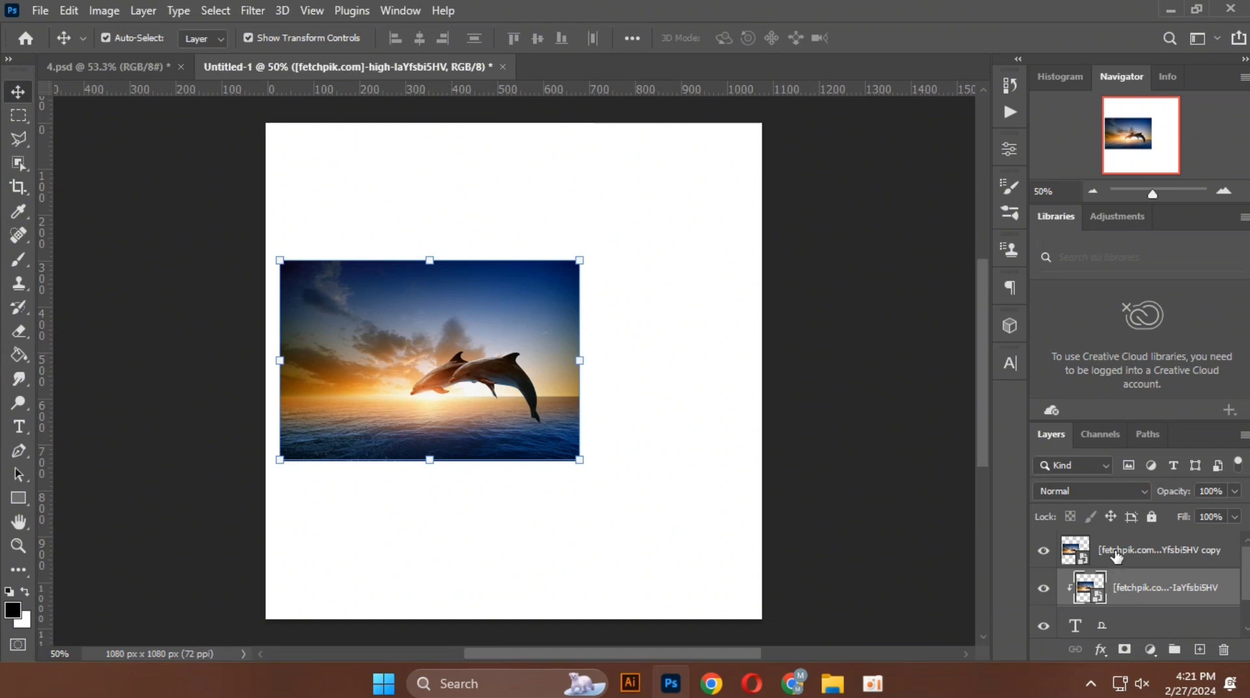
pyautogui.click(1116, 557)
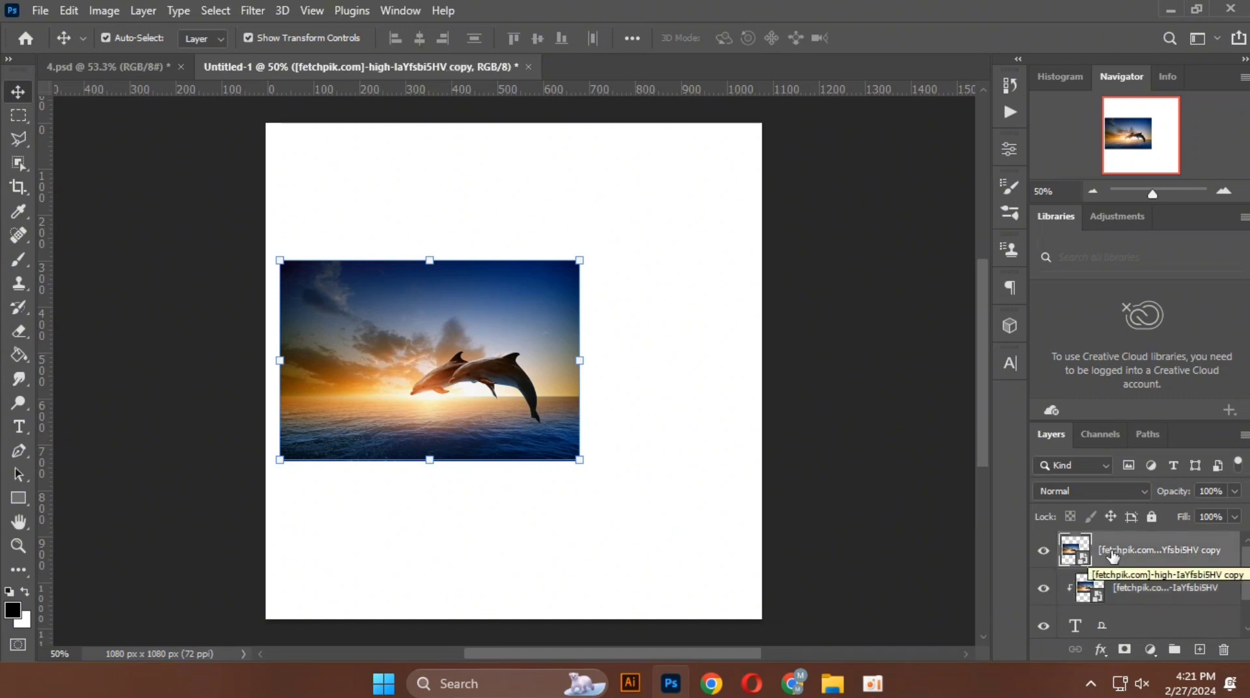
pyautogui.click(214, 11)
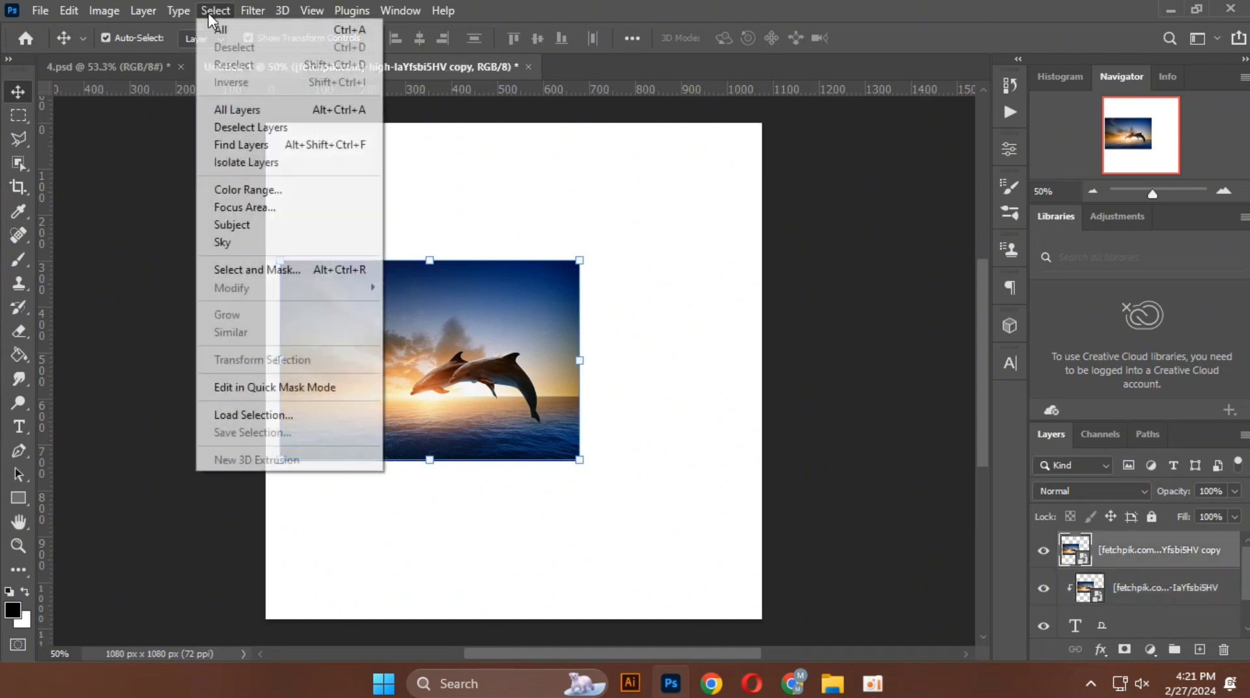
pyautogui.click(220, 226)
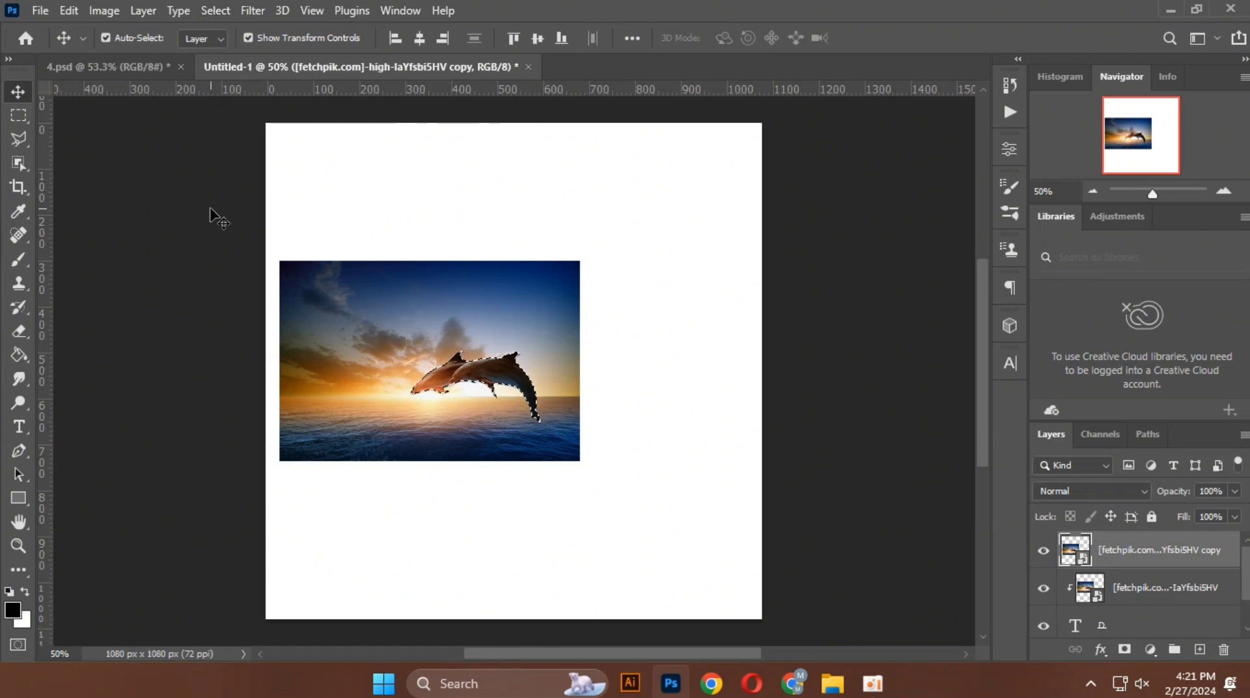
pyautogui.scroll(10, 393, 384)
pyautogui.scroll(2, 511, 371)
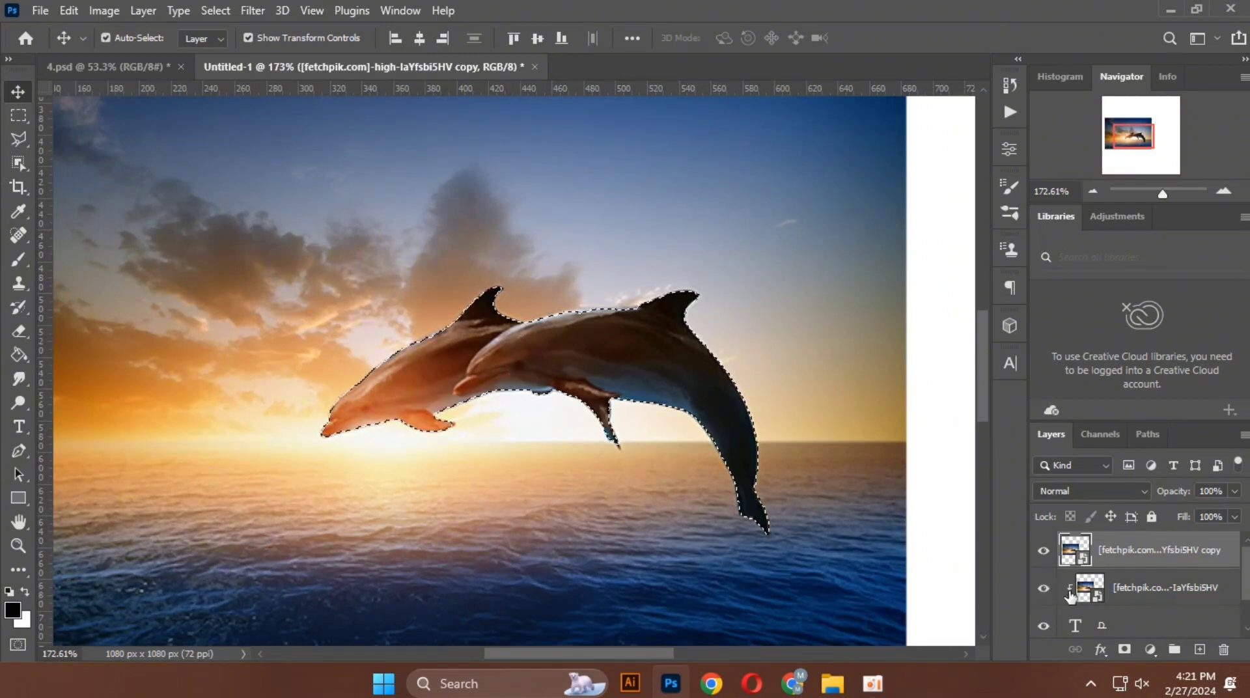
# Step: Add a layer mask from the dolphin selection to the duplicated image, then deselect the layer
pyautogui.click(1120, 649)
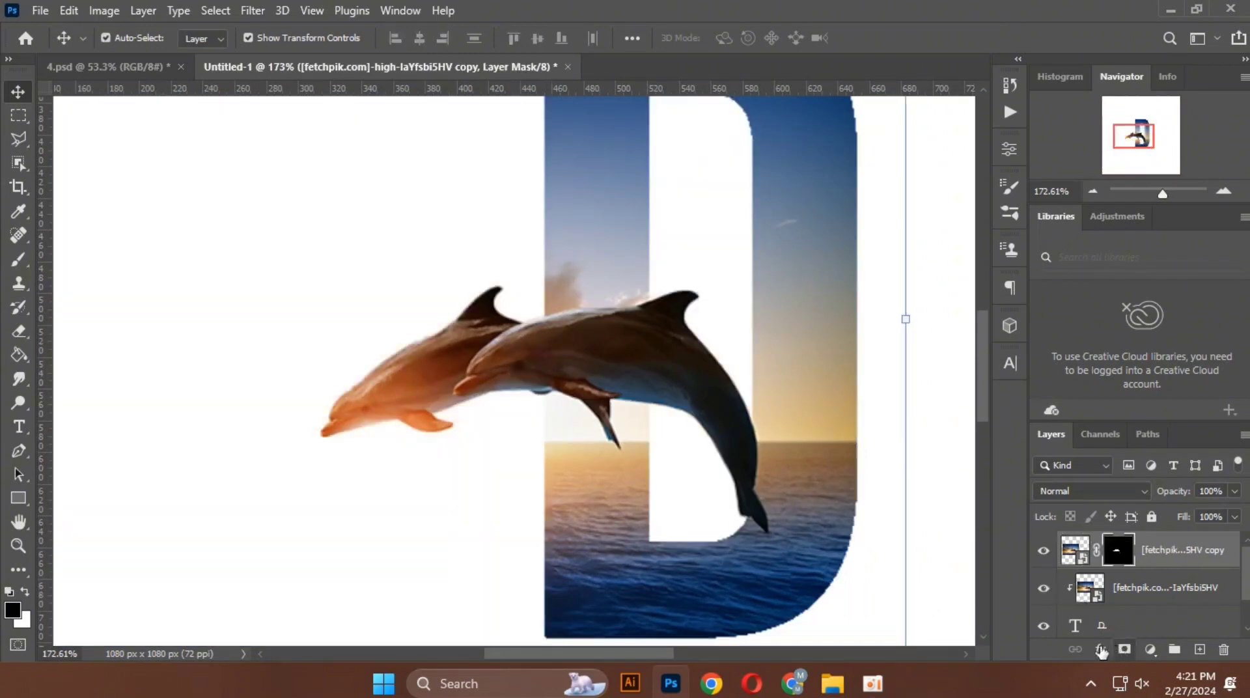
pyautogui.scroll(-3, 343, 381)
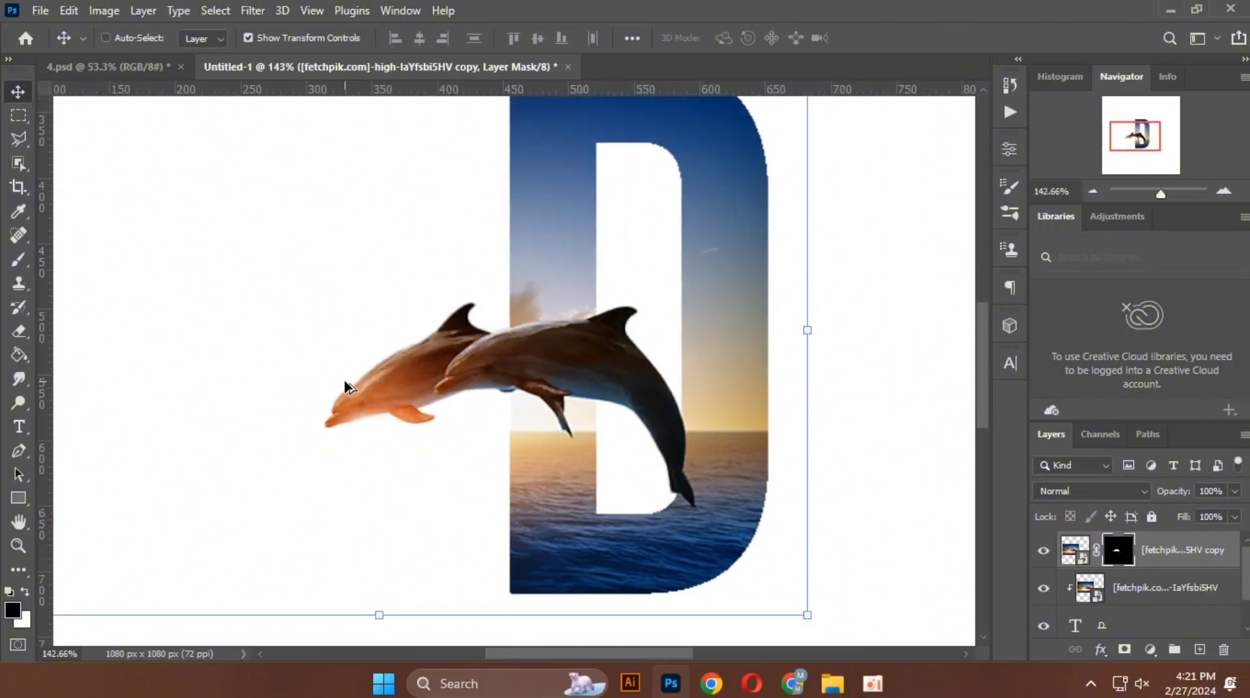
pyautogui.scroll(-1, 352, 387)
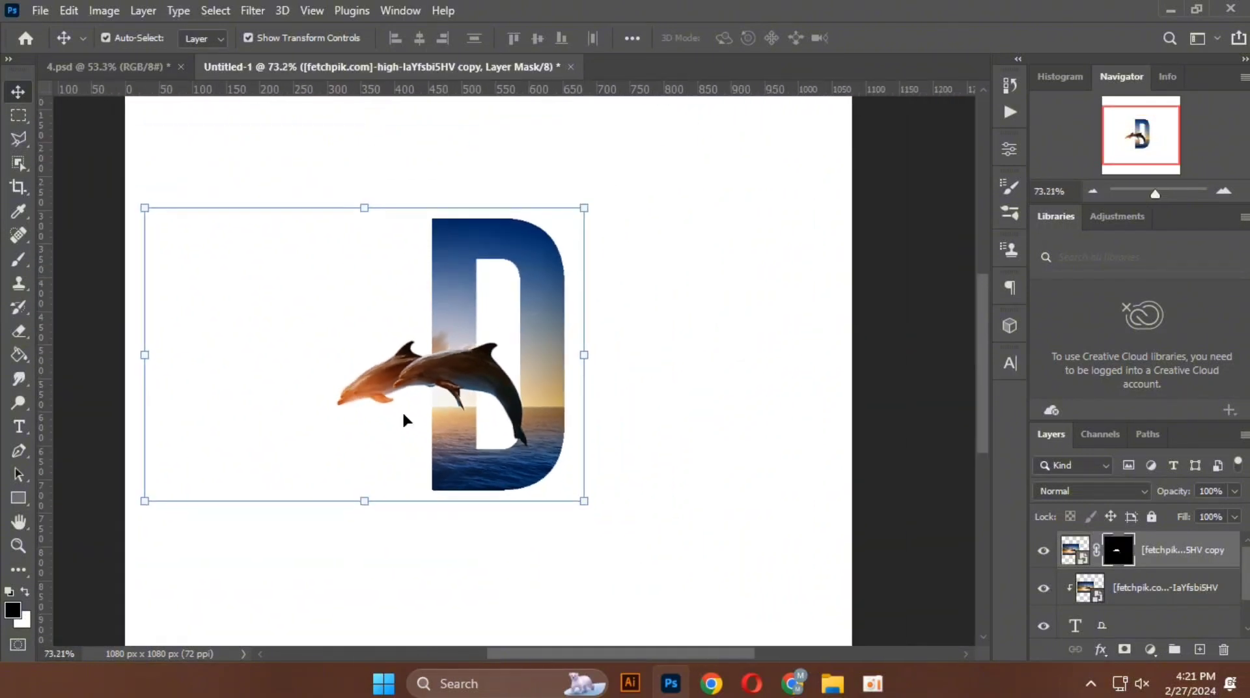
pyautogui.click(546, 546)
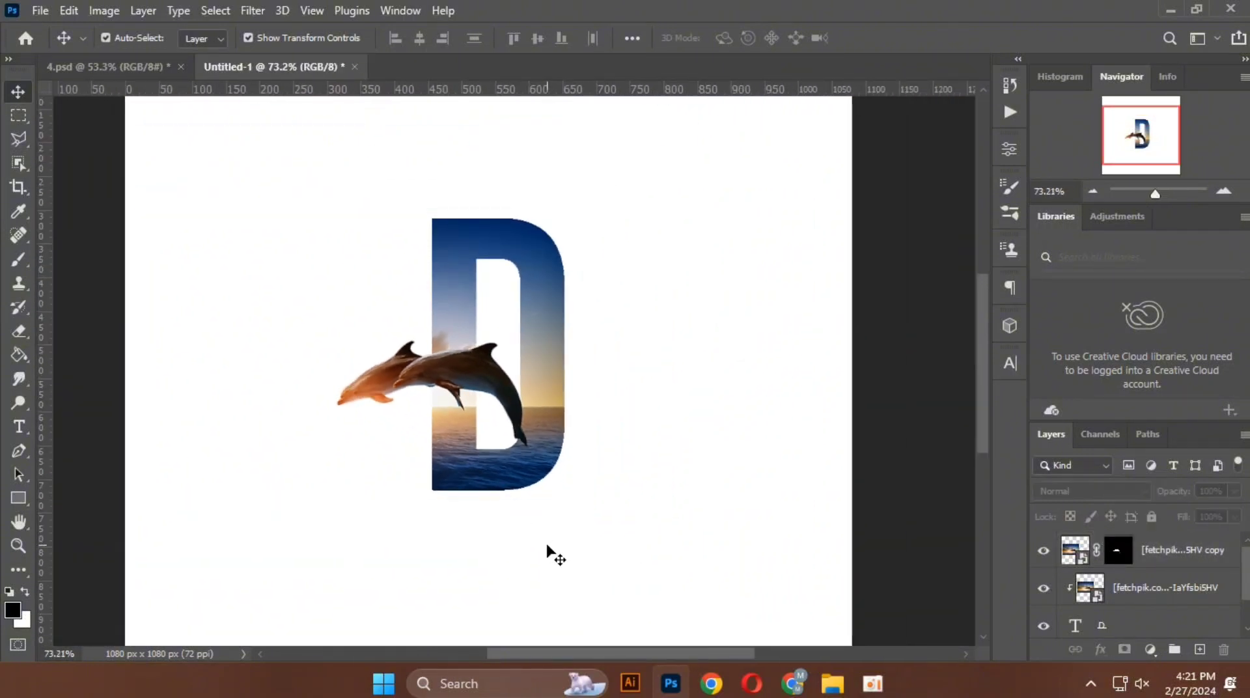
# Step: Add a Drop Shadow effect to the letter D's text layer with 84% opacity
pyautogui.scroll(-2, 550, 552)
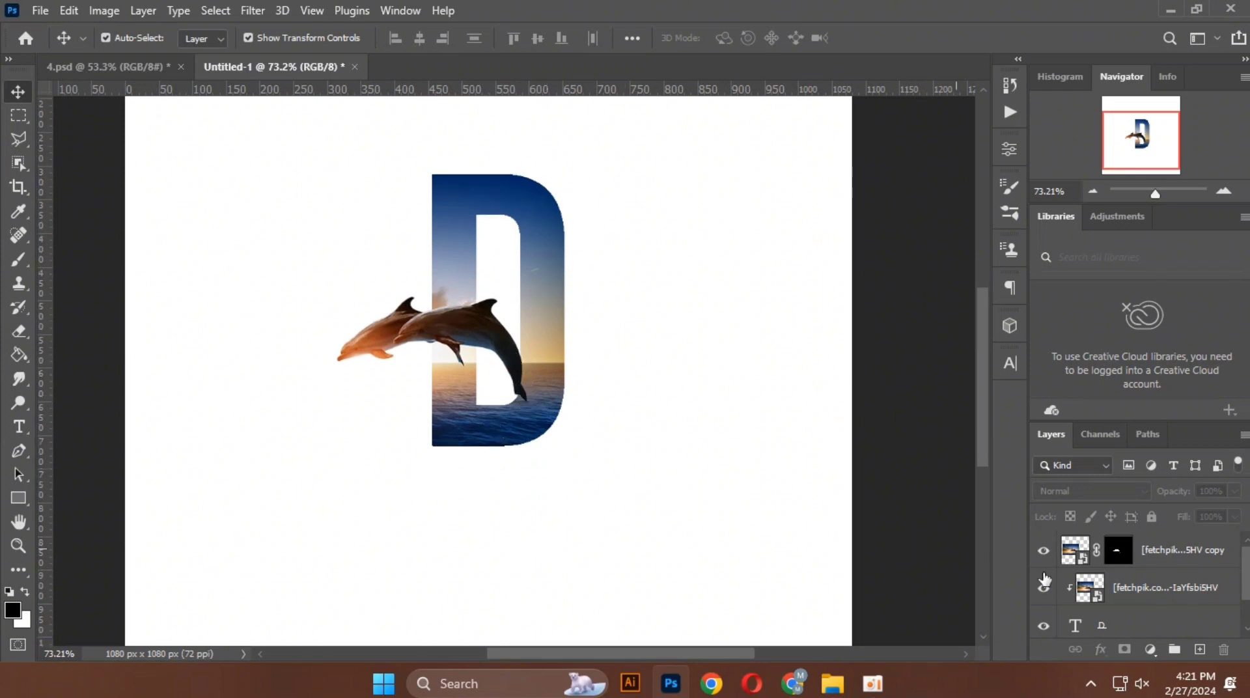
pyautogui.scroll(-1, 1151, 621)
pyautogui.click(1102, 591)
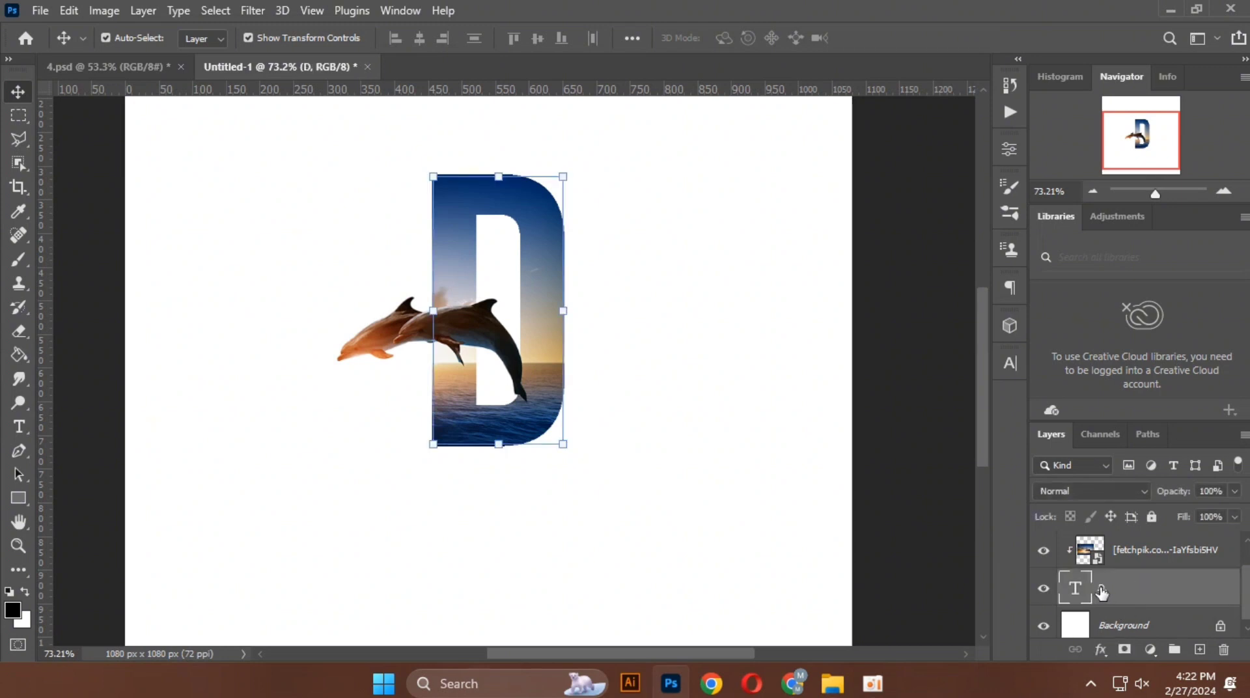
pyautogui.click(1100, 653)
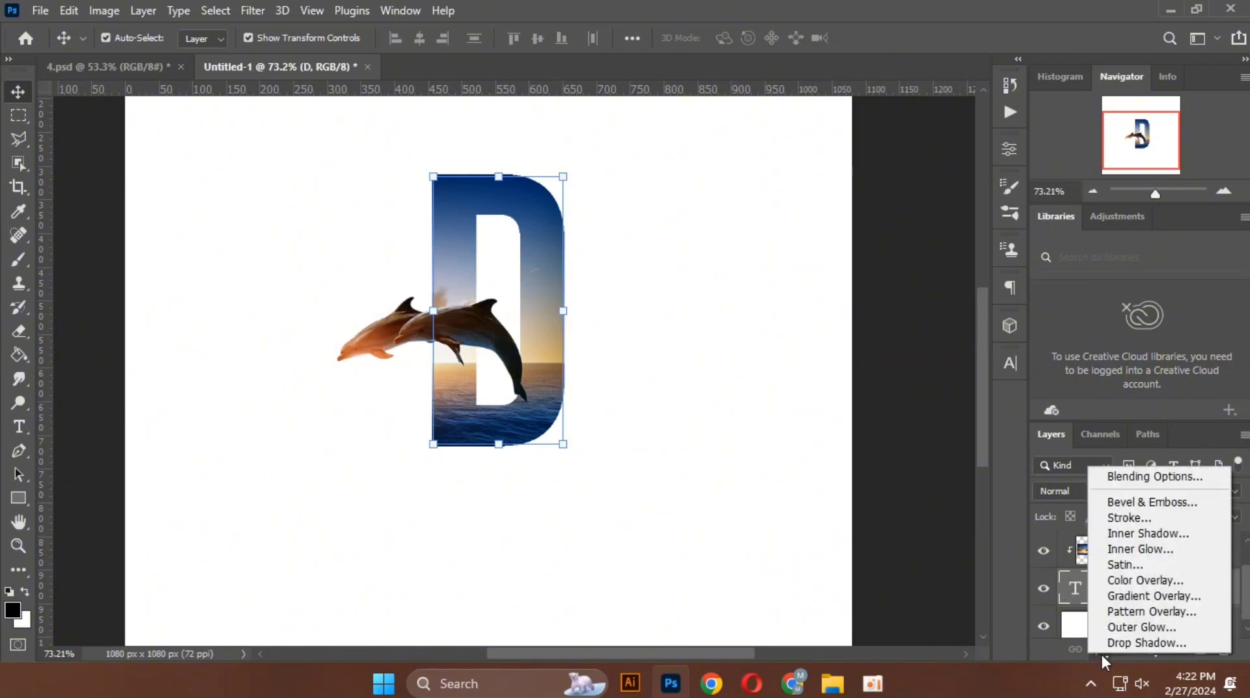
pyautogui.click(1118, 643)
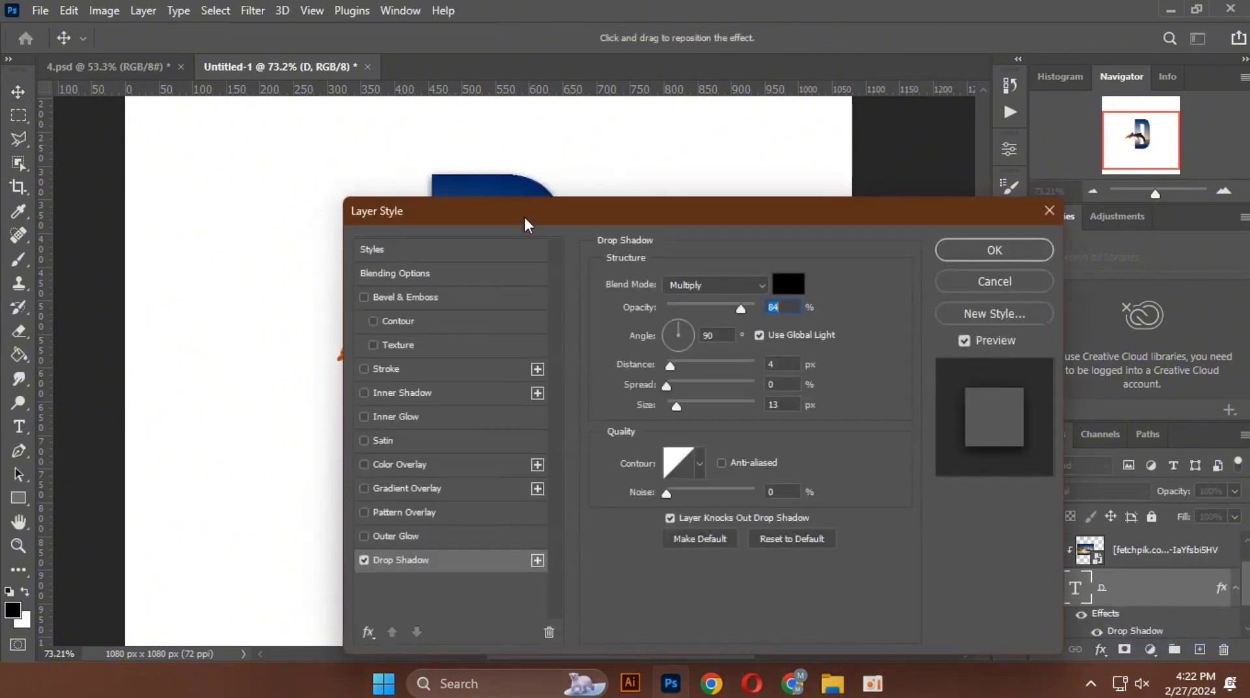
pyautogui.moveTo(523, 214); pyautogui.dragTo(825, 174)
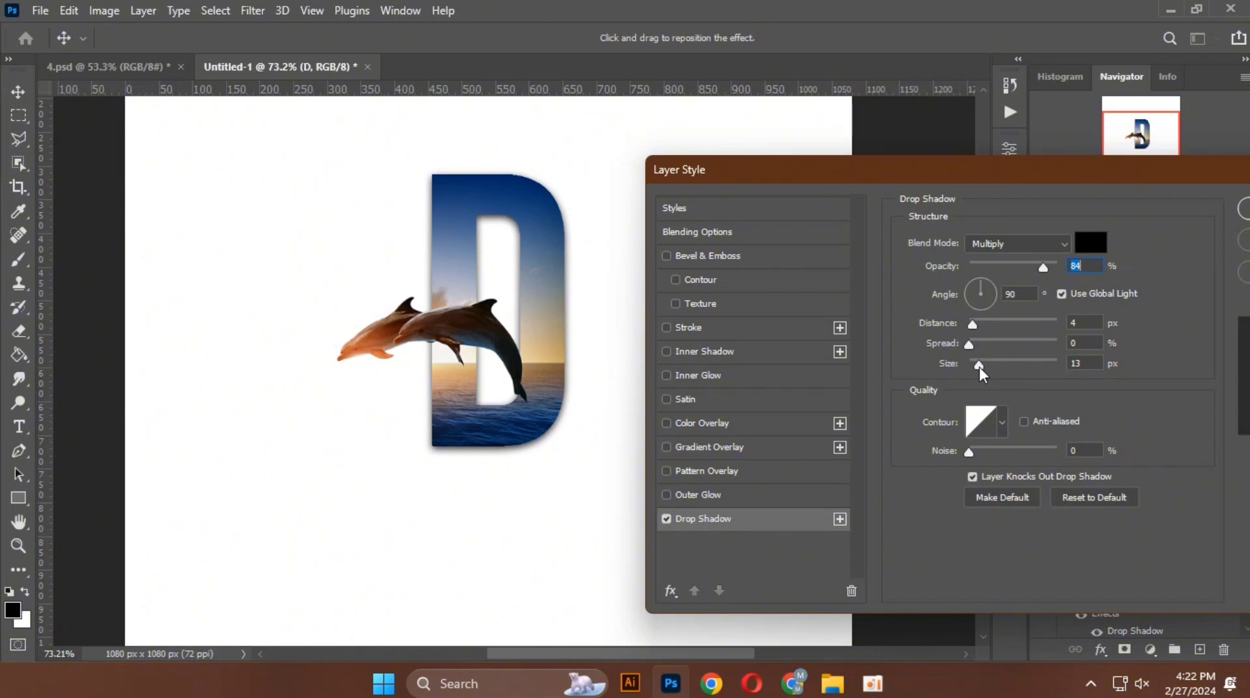
# Step: Set the letter's drop shadow to size 16 px, distance 6 px and spread 6%, and apply it
pyautogui.moveTo(979, 366)
pyautogui.mouseDown()
pyautogui.moveTo(961, 371)
pyautogui.moveTo(982, 369)
pyautogui.mouseUp()
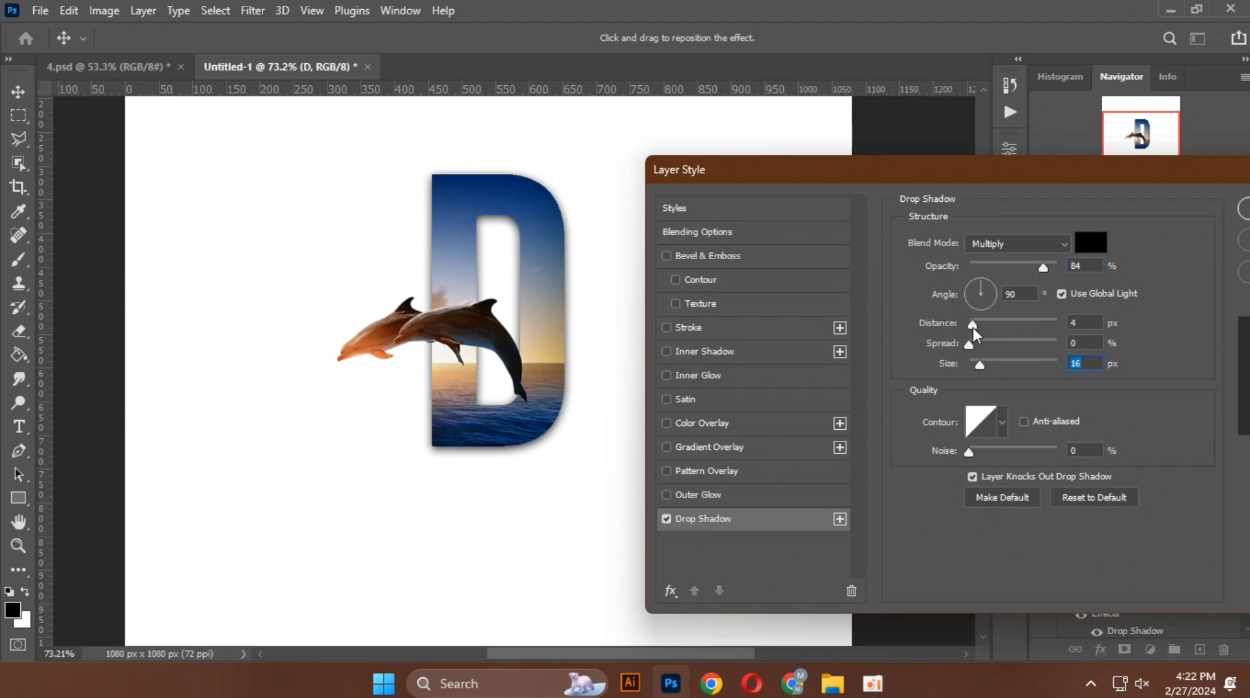
pyautogui.moveTo(973, 327)
pyautogui.mouseDown()
pyautogui.moveTo(1005, 323)
pyautogui.moveTo(973, 323)
pyautogui.moveTo(975, 303)
pyautogui.moveTo(994, 345)
pyautogui.moveTo(974, 347)
pyautogui.mouseUp()
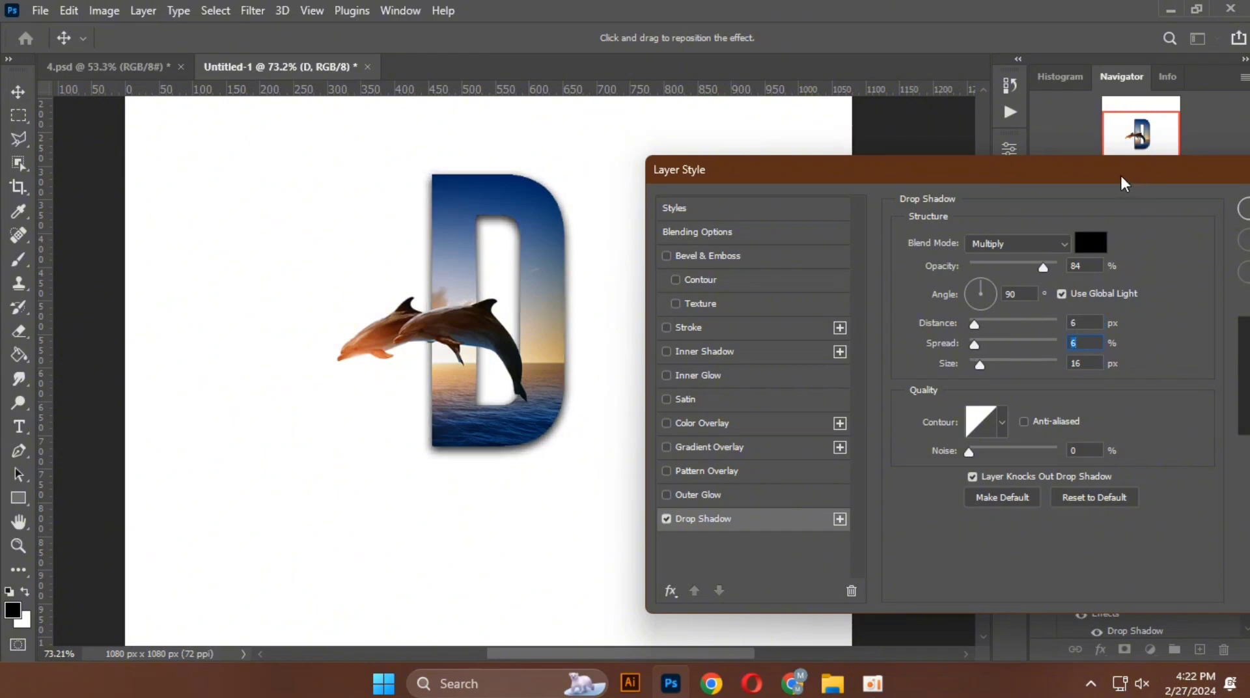
pyautogui.moveTo(1119, 173); pyautogui.dragTo(943, 173)
pyautogui.click(1108, 206)
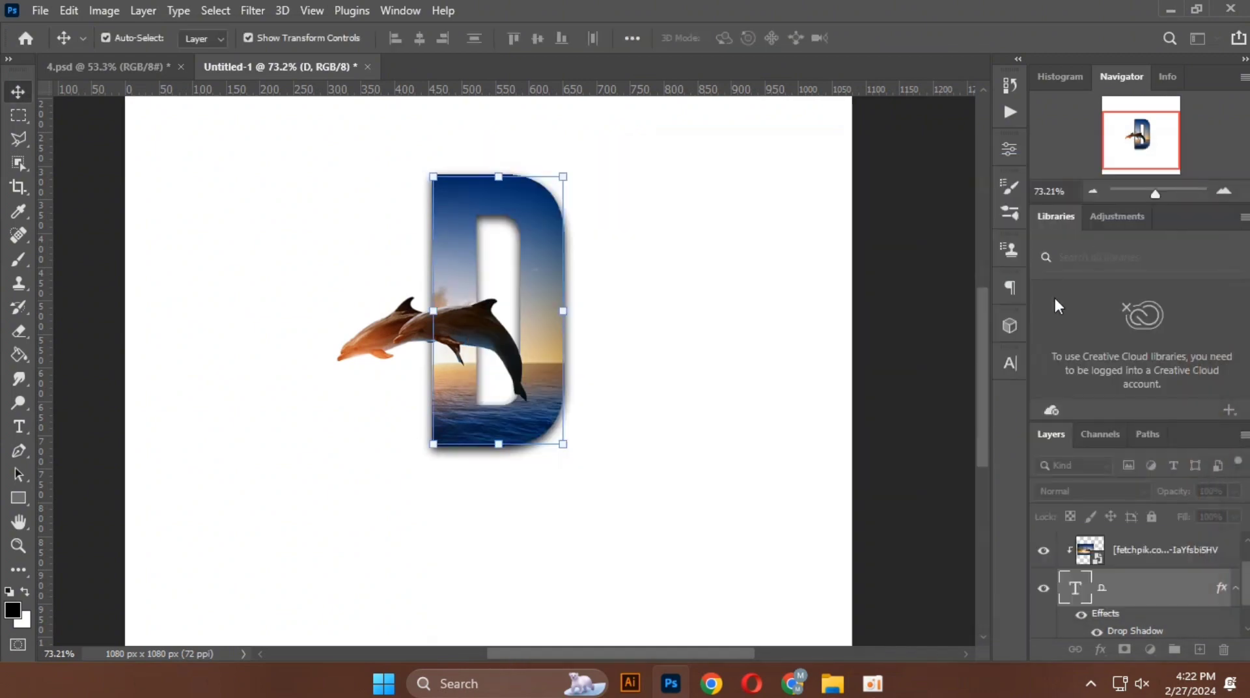
pyautogui.click(613, 410)
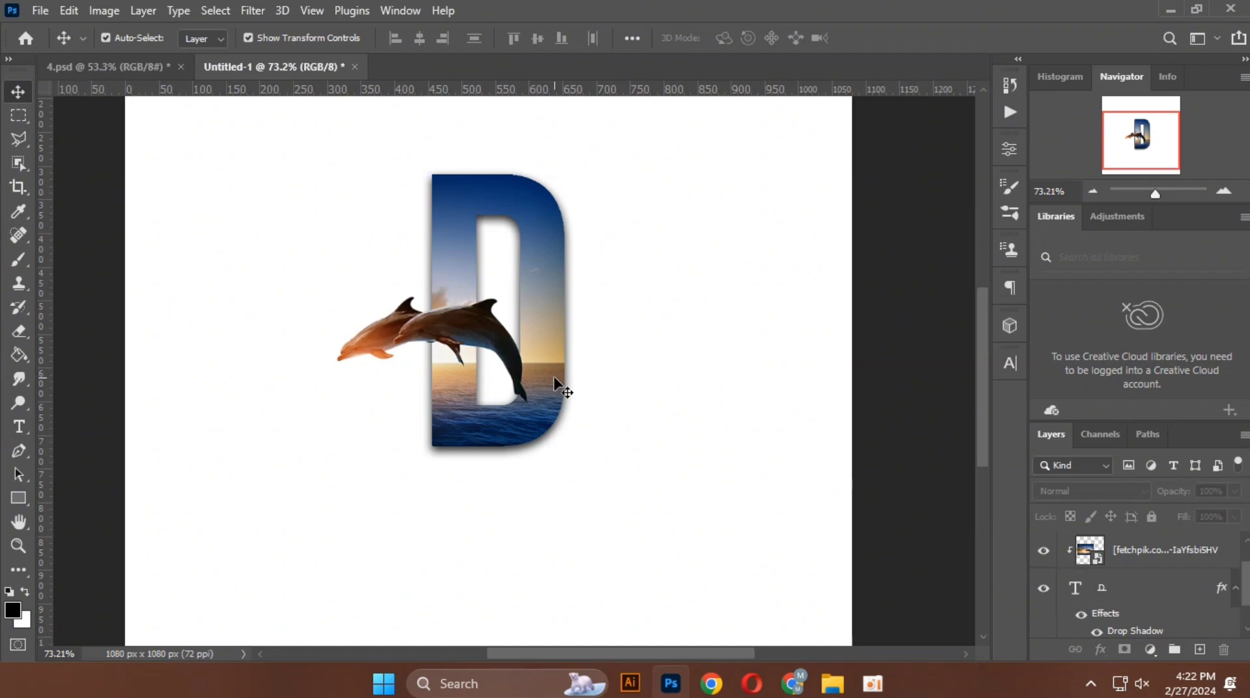
# Step: Add a Stroke effect to the letter D's text layer
pyautogui.click(1161, 550)
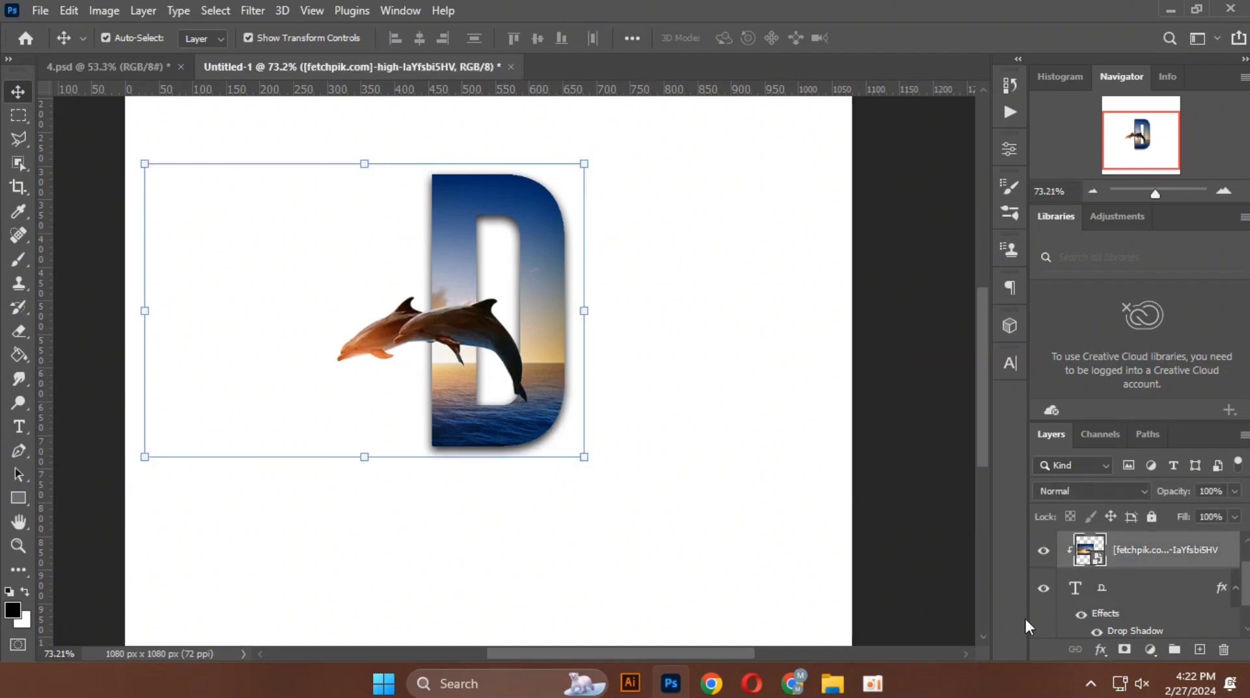
pyautogui.click(1095, 596)
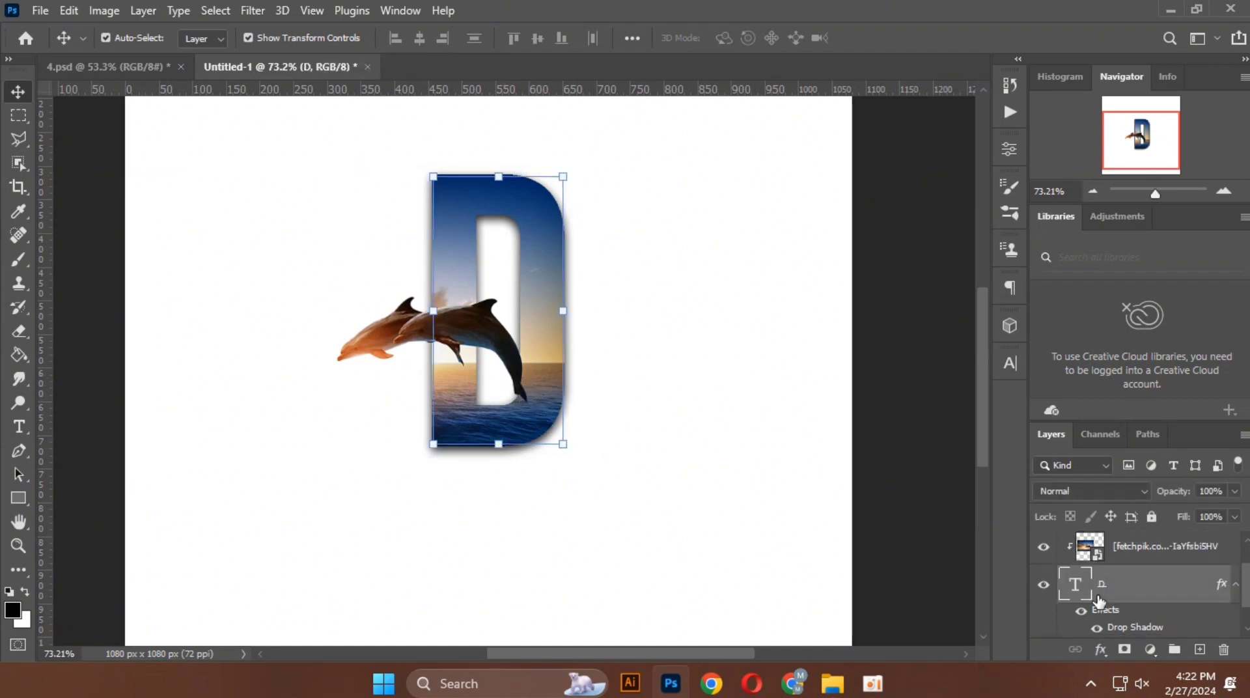
pyautogui.click(1100, 649)
pyautogui.click(1105, 510)
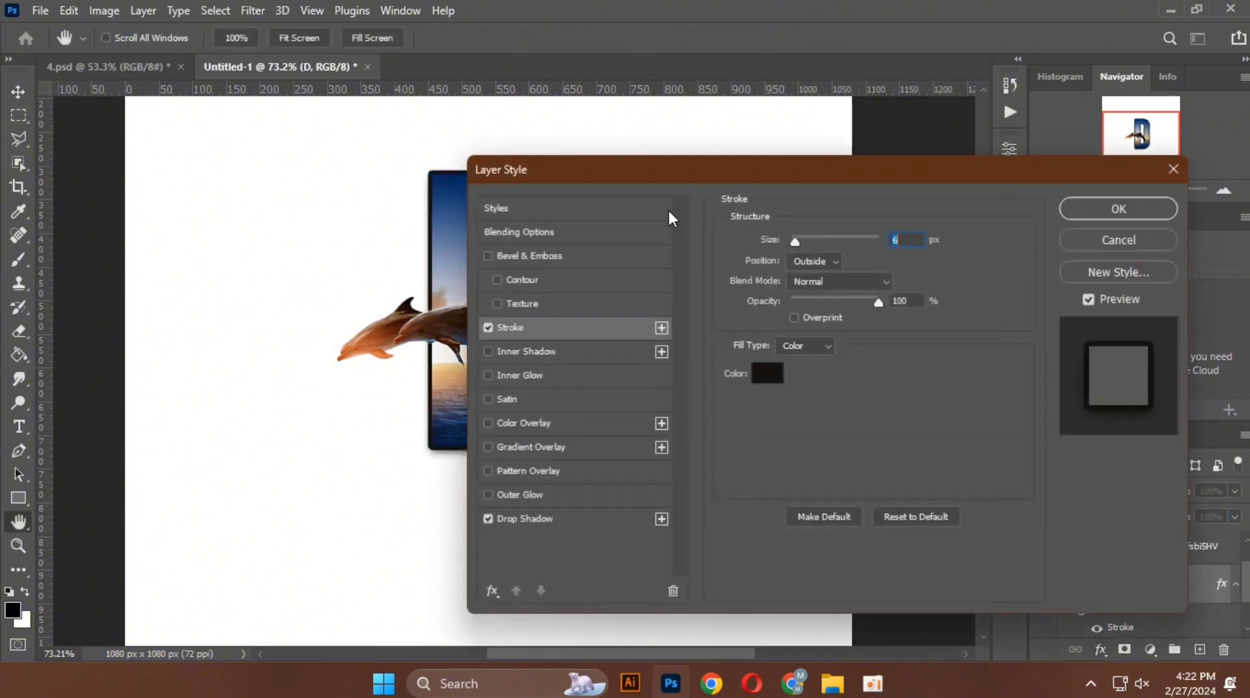
pyautogui.moveTo(652, 176); pyautogui.dragTo(873, 190)
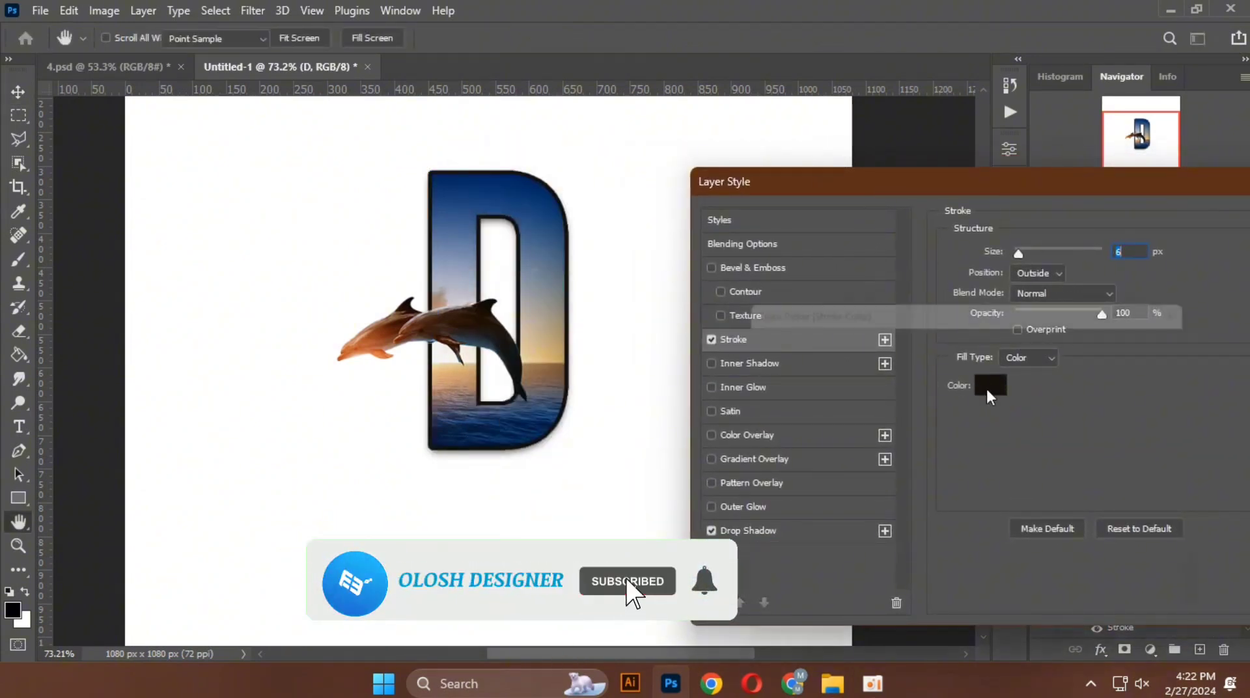
# Step: Try stroke colours sampled from the sky and dolphins, and set it to dark navy 041c3f from the water inside the letter
pyautogui.click(988, 389)
pyautogui.click(551, 359)
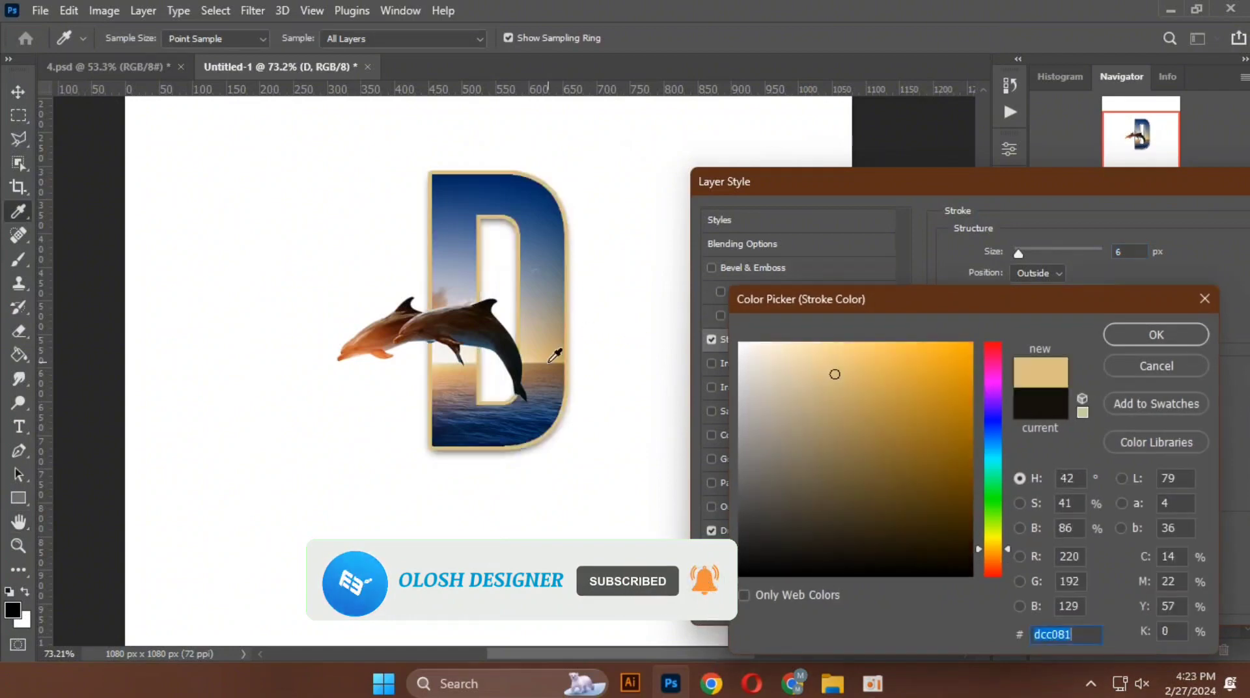
pyautogui.click(490, 329)
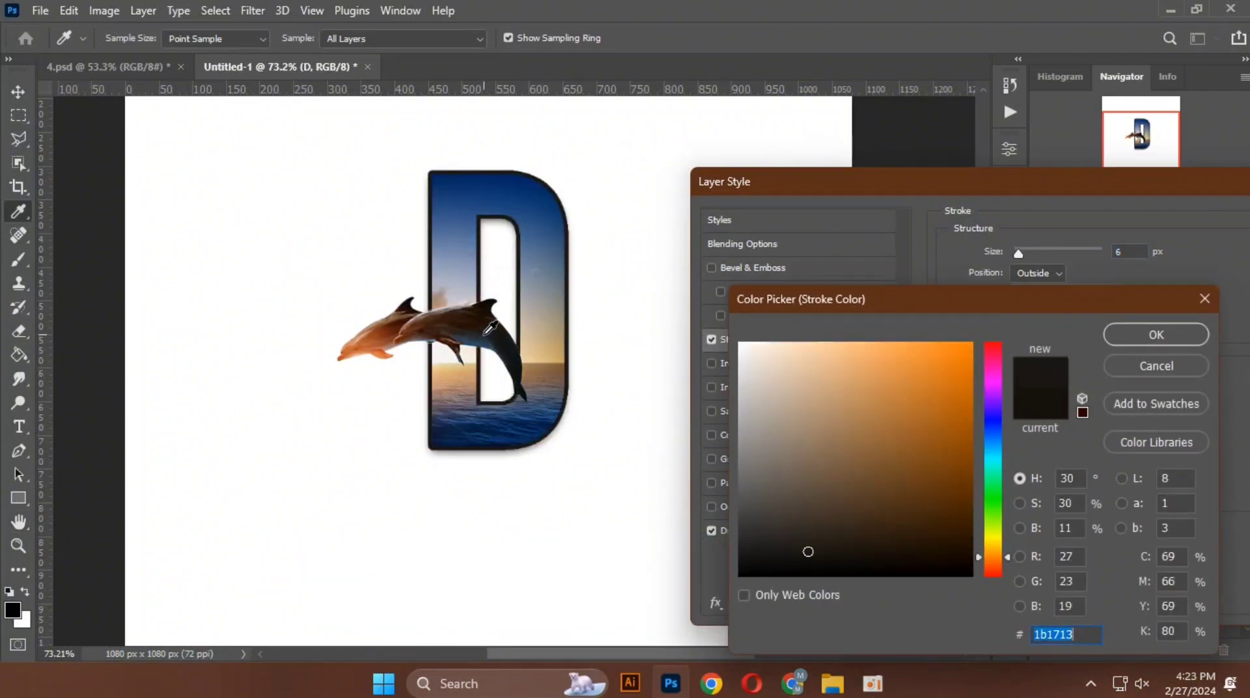
pyautogui.click(420, 321)
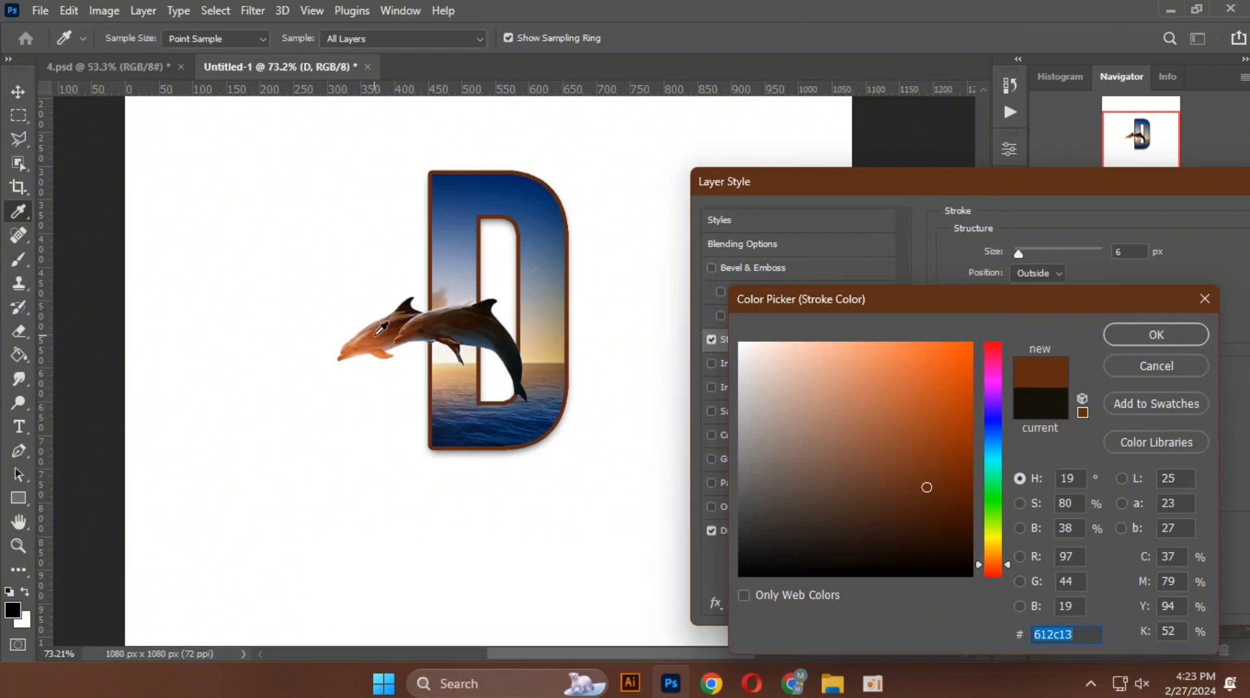
pyautogui.click(382, 330)
pyautogui.click(499, 334)
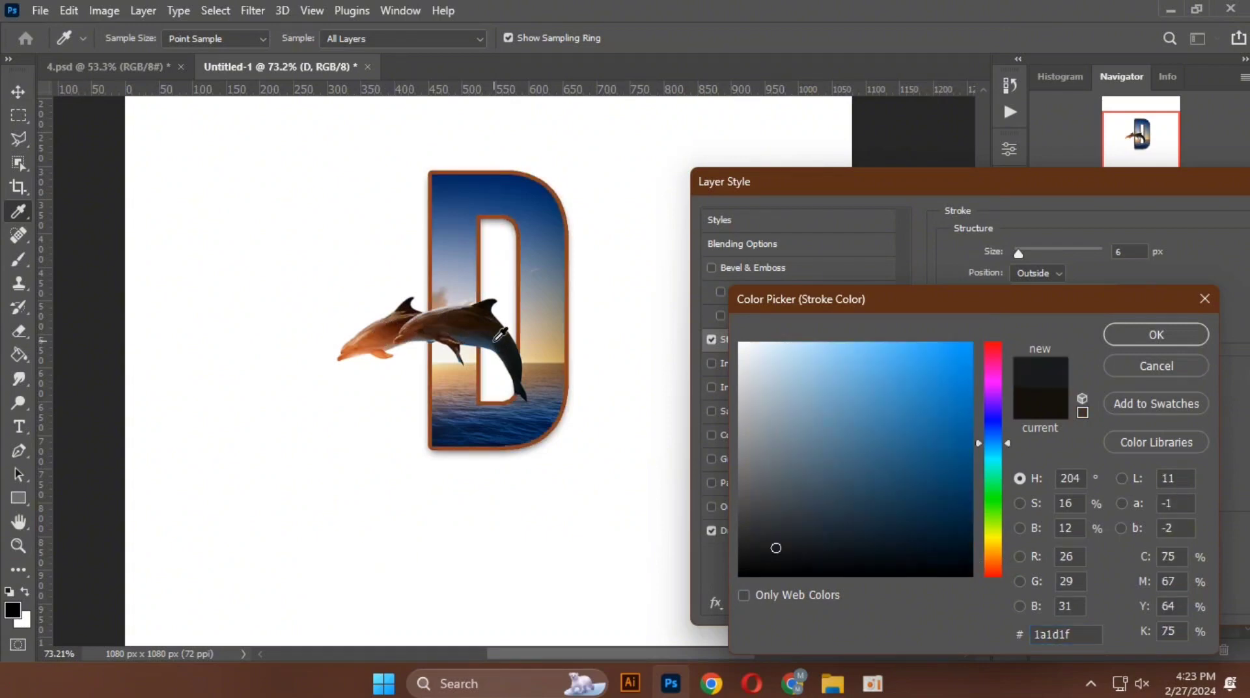
pyautogui.click(553, 244)
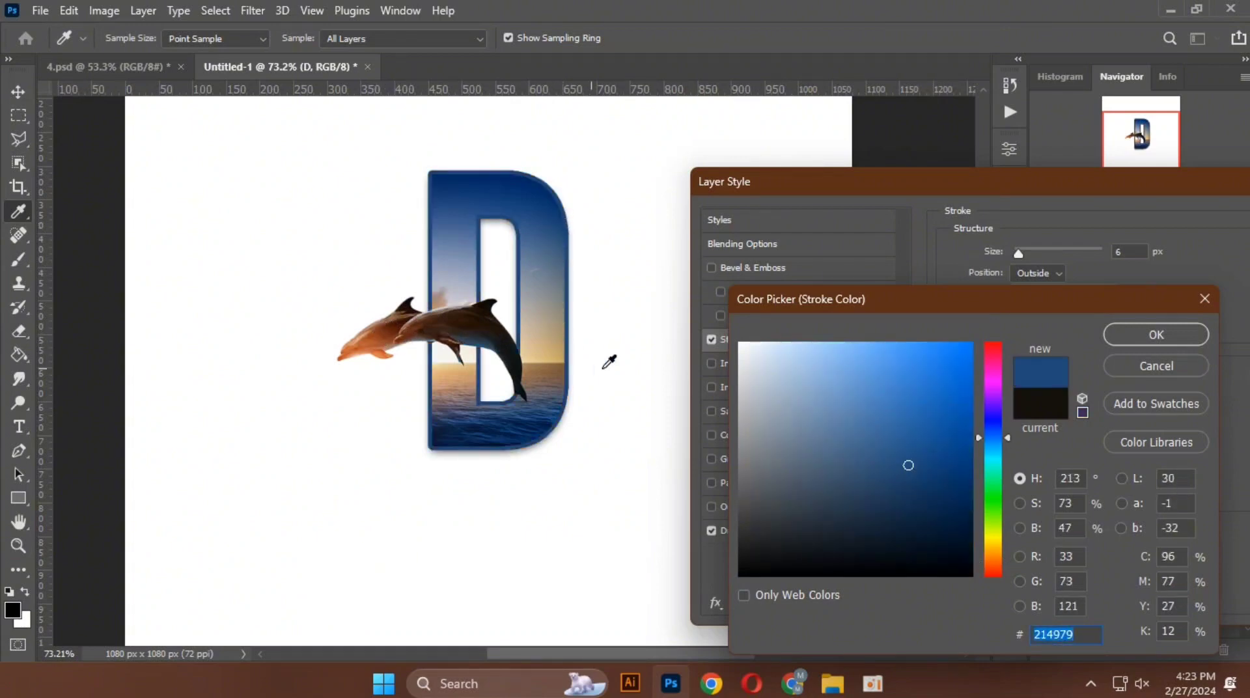
pyautogui.click(527, 420)
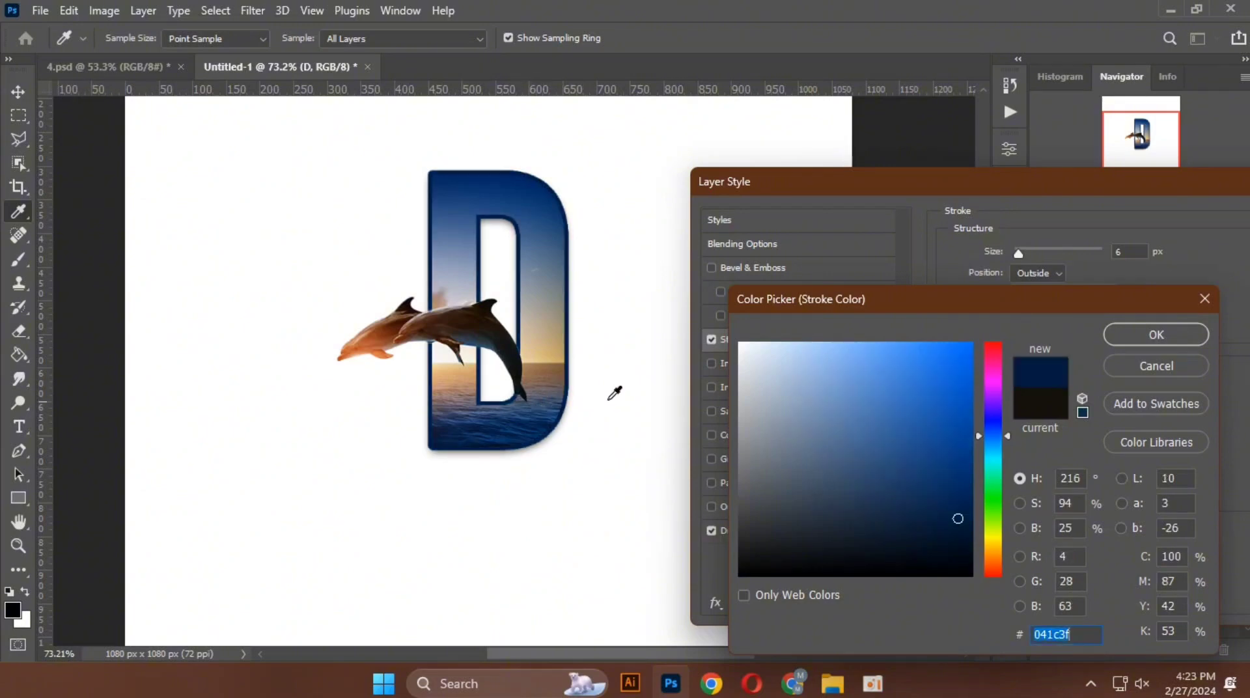
pyautogui.click(1139, 338)
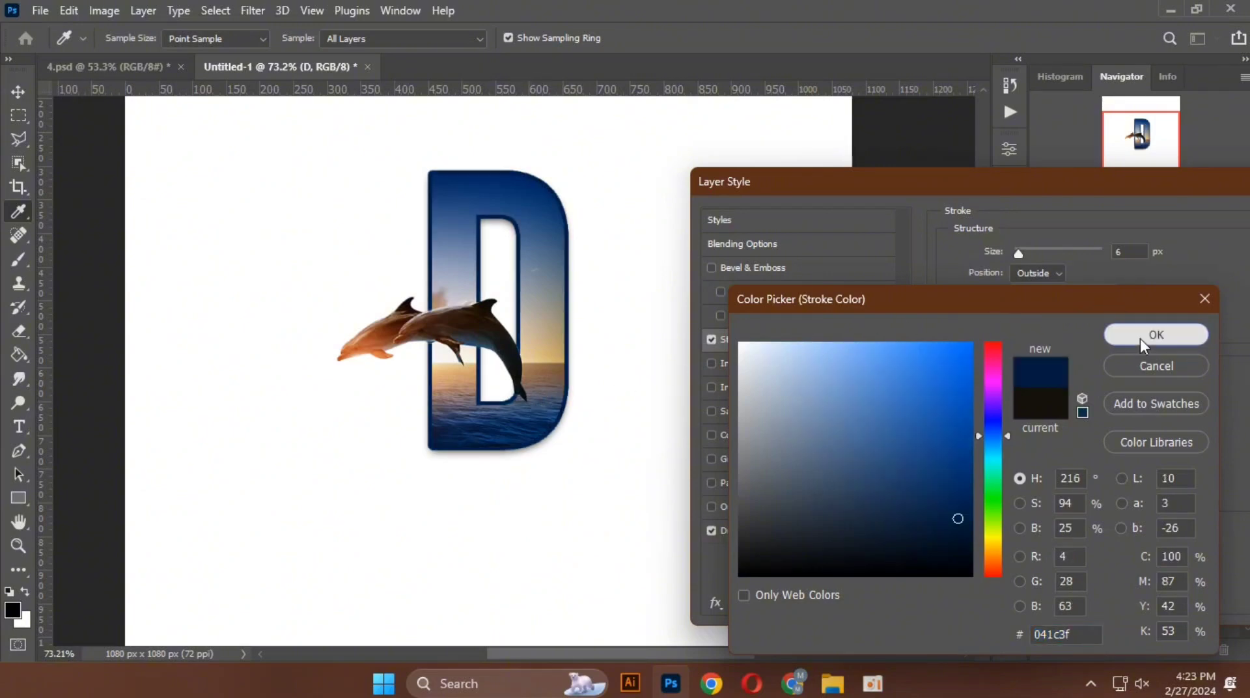
# Step: Set the letter's stroke size to 4 px, apply the layer style and deselect the layer
pyautogui.moveTo(1018, 257)
pyautogui.mouseDown()
pyautogui.moveTo(1049, 256)
pyautogui.moveTo(1019, 259)
pyautogui.mouseUp()
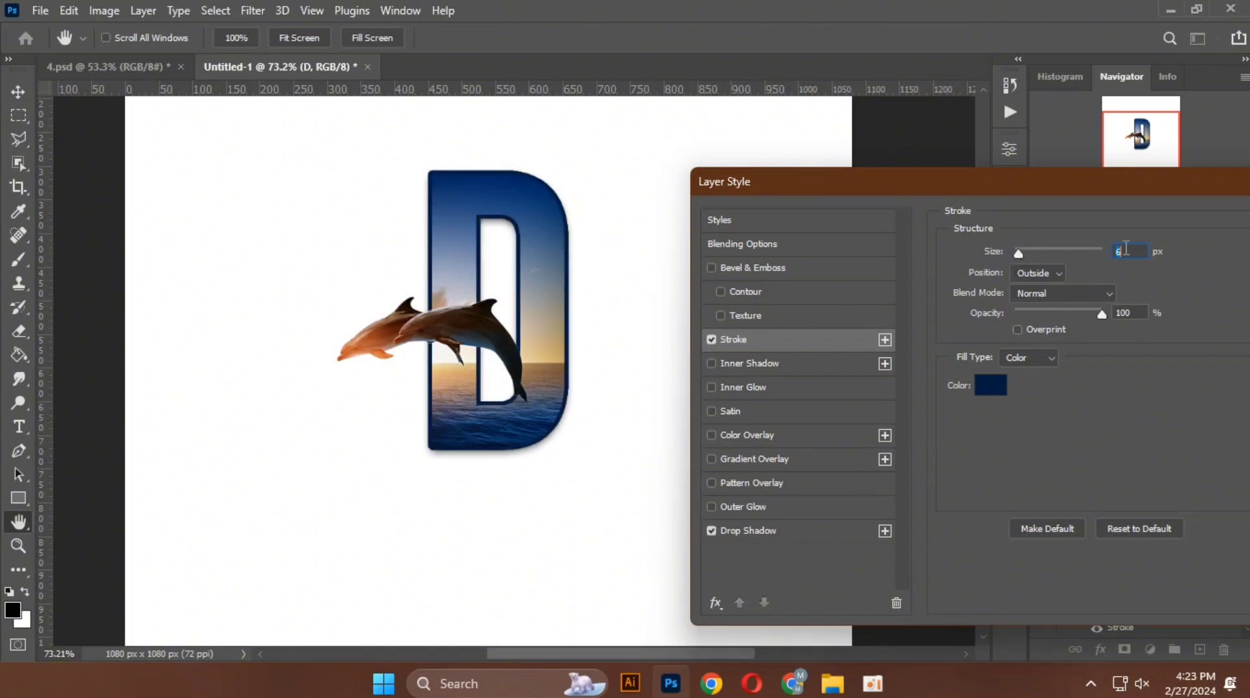
pyautogui.write('4')
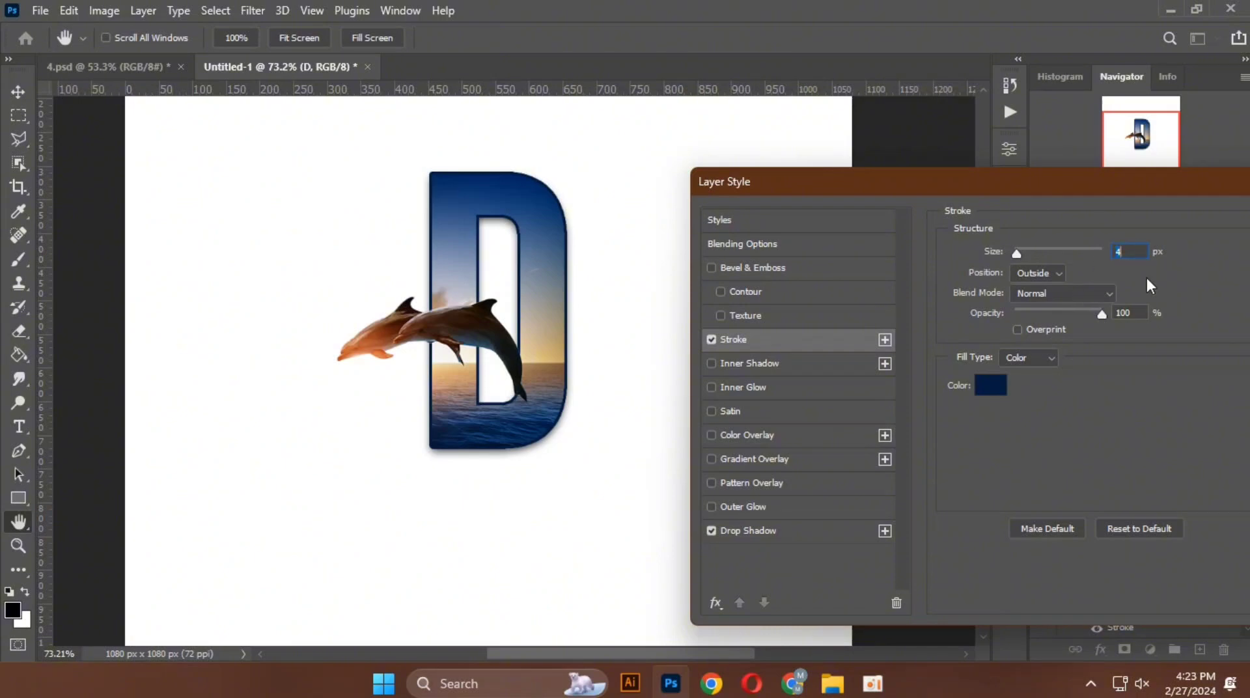
pyautogui.moveTo(1053, 174); pyautogui.dragTo(798, 213)
pyautogui.click(1068, 255)
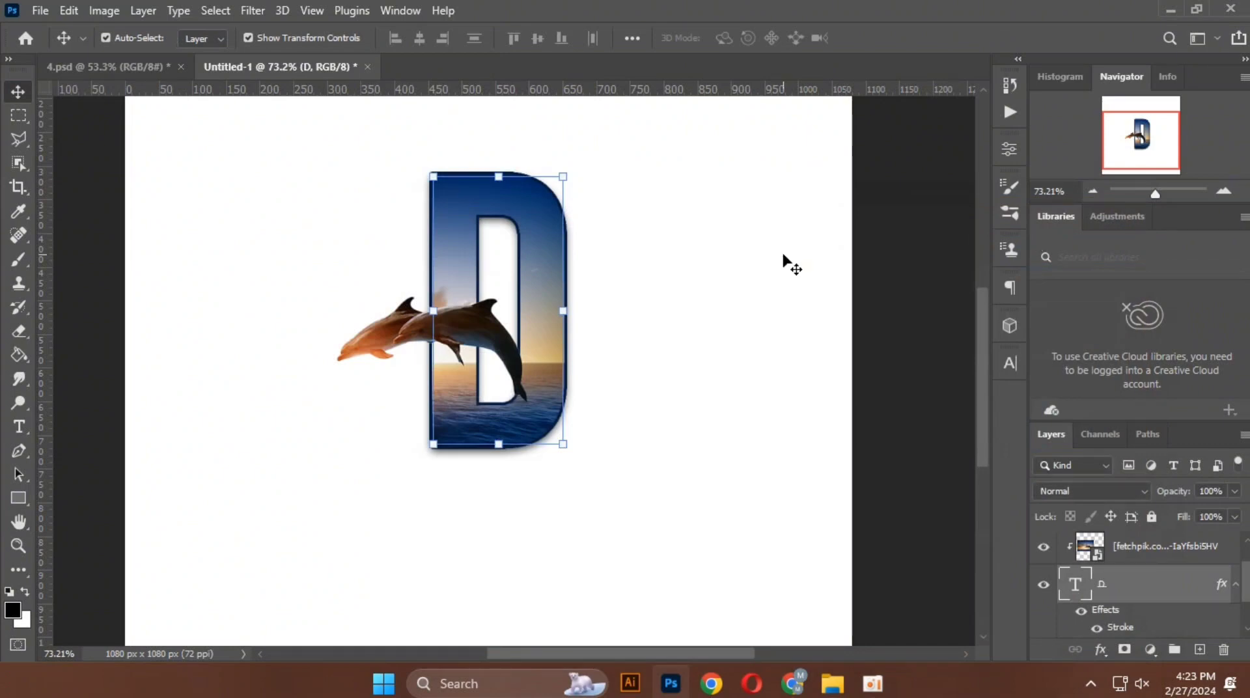
pyautogui.click(607, 511)
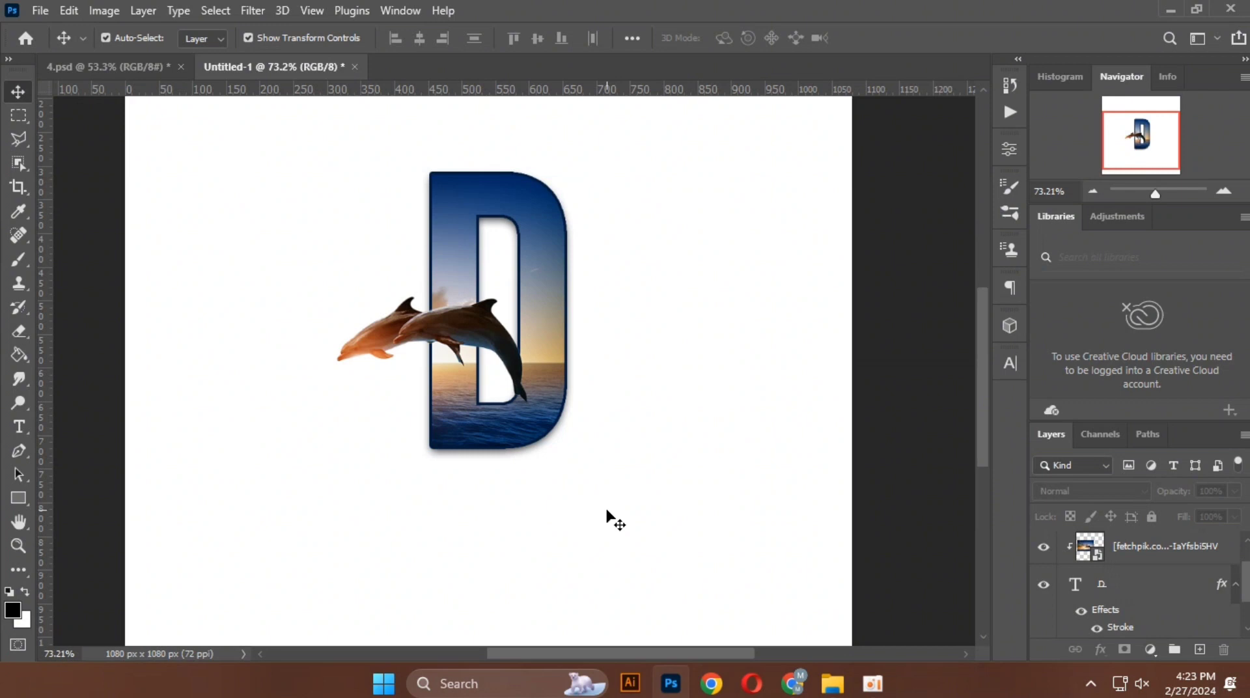